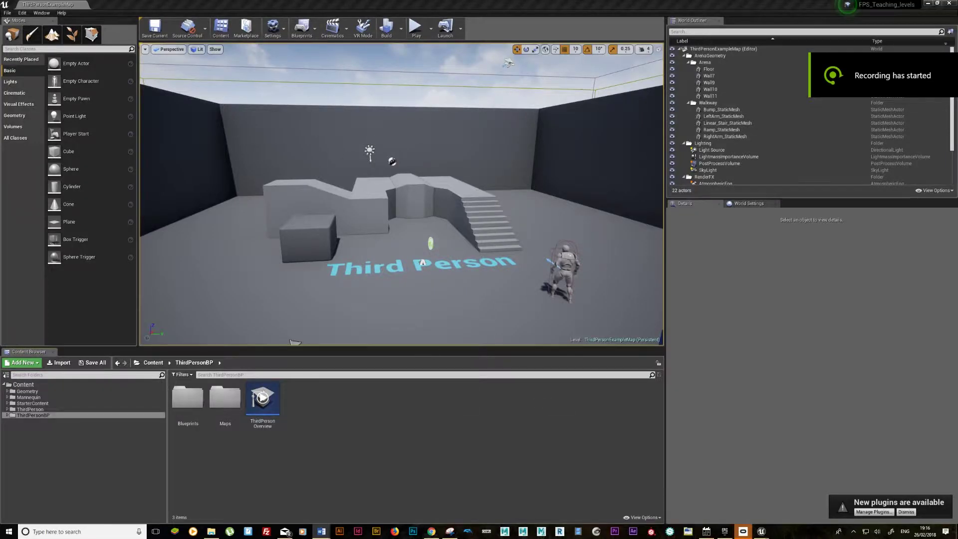
Type the first Word bullet, 'Create a new project (3rd Person template) with starter content', then minimise Word.
{"action": "key", "text": "alt+Tab"}
{"action": "key", "text": "Return"}
{"action": "left_click", "coordinate": [336, 103]}
{"action": "type", "text": "Create a new oproject (3rd Person template) with starter content"}
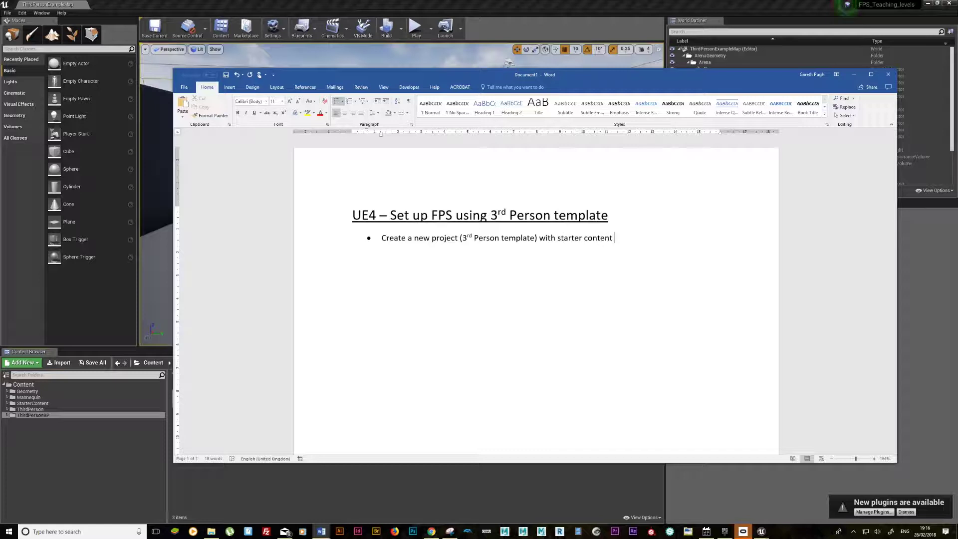
{"action": "key", "text": "Return"}
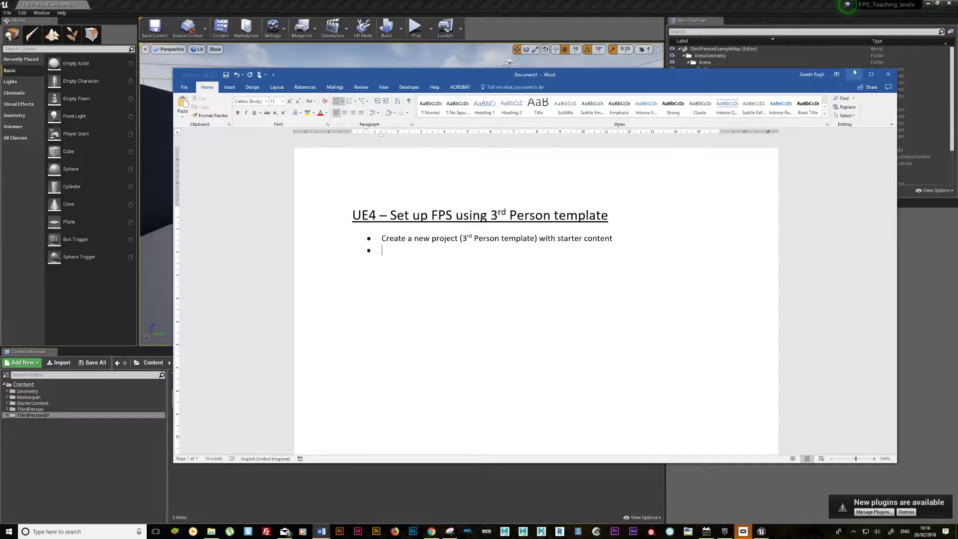
{"action": "left_click", "coordinate": [854, 75]}
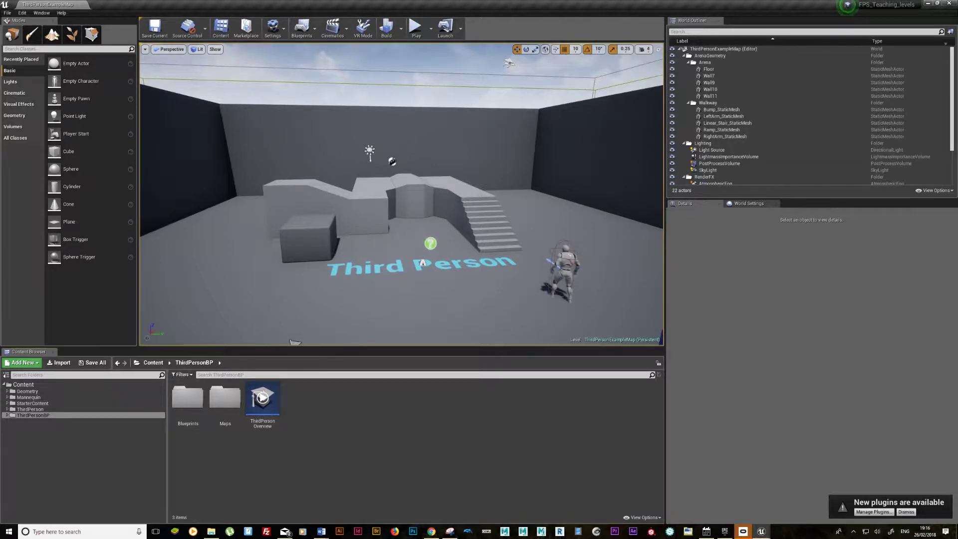
{"action": "left_click_drag", "start_coordinate": [260, 299], "coordinate": [219, 266]}
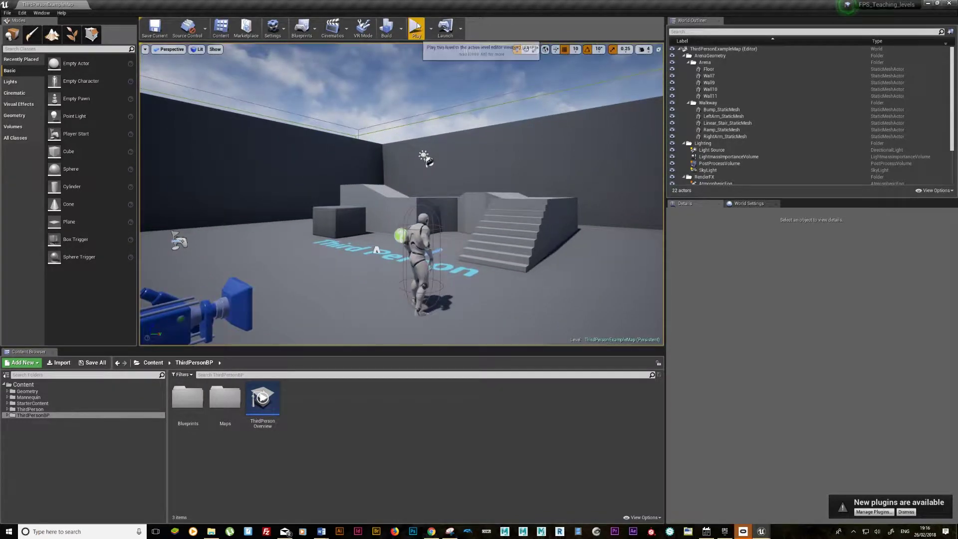
{"action": "left_click", "coordinate": [416, 27]}
{"action": "key", "text": "w"}
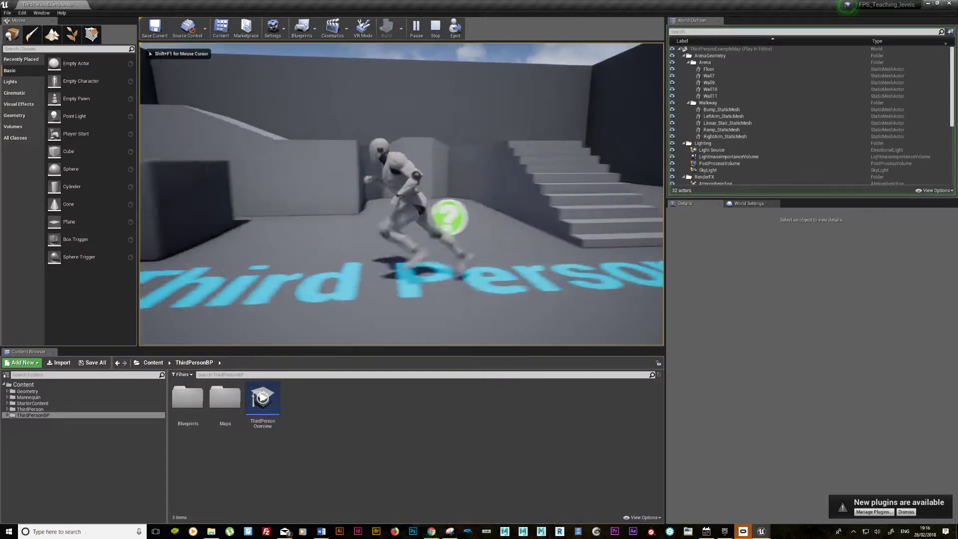
{"action": "key", "text": "w"}
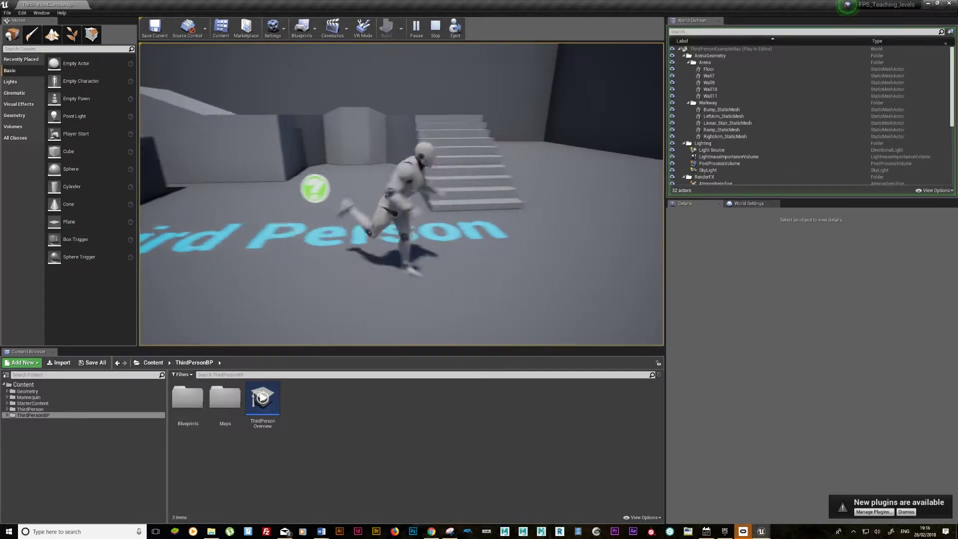
{"action": "key", "text": "space"}
{"action": "key", "text": "a"}
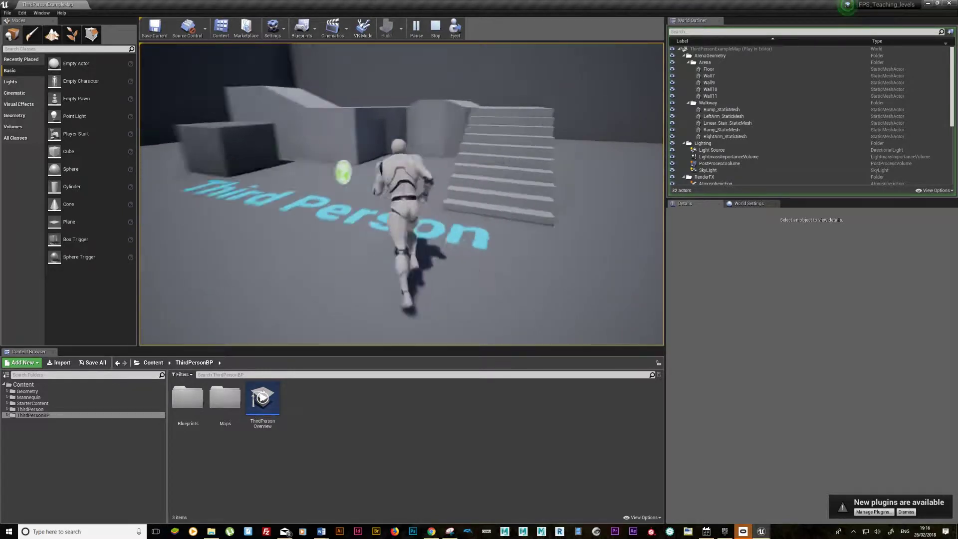
{"action": "key", "text": "Escape"}
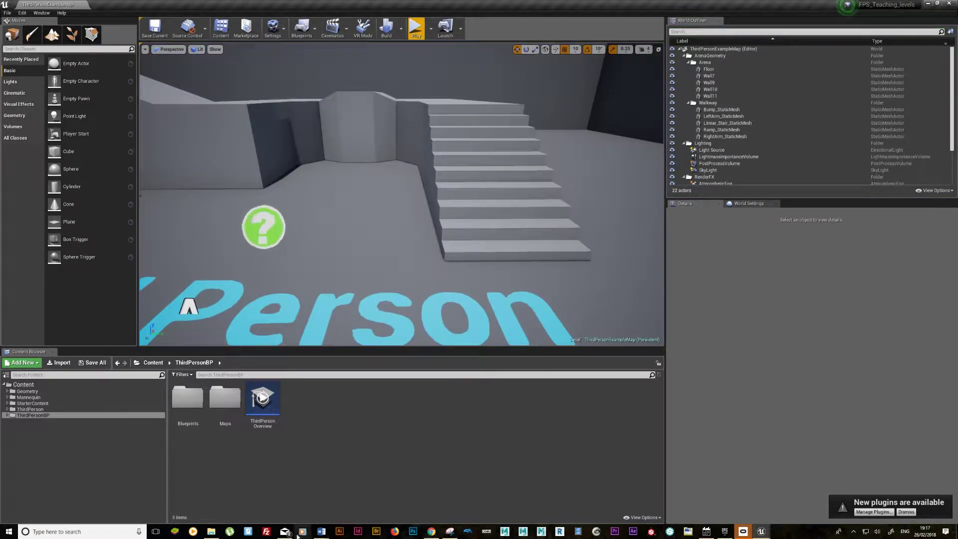
{"action": "left_click", "coordinate": [359, 497]}
Write the second bullet: the character moves in every direction and would travel through the camera.
{"action": "type", "text": "You will notice that the character moves in ALL directions instead of always facing"}
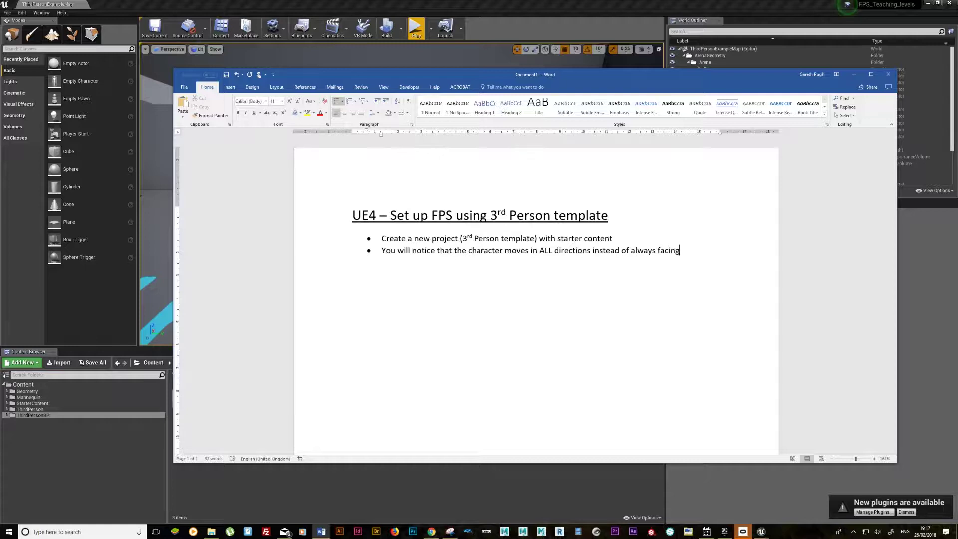
{"action": "type", "text": "ion"}
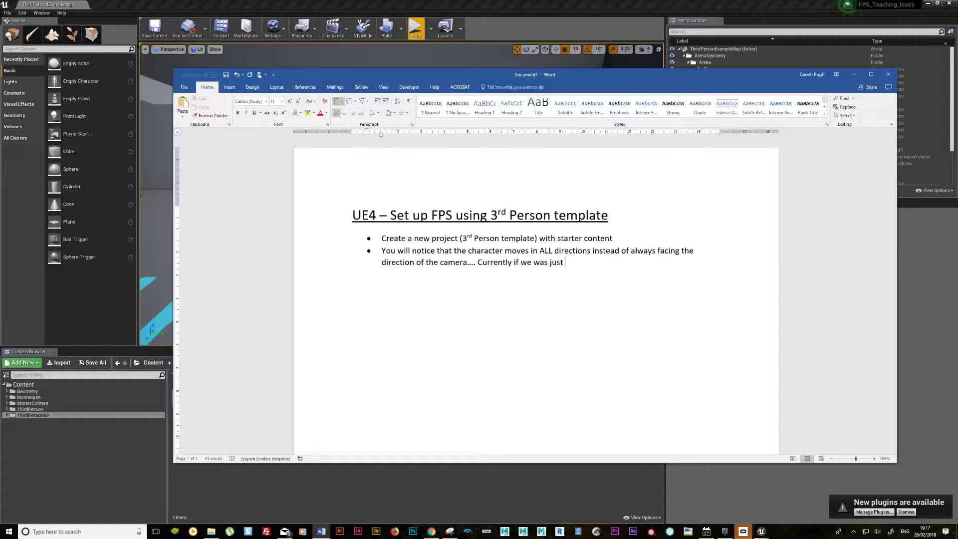
{"action": "type", "text": "ove the camera closer the"}
{"action": "type", "text": "character"}
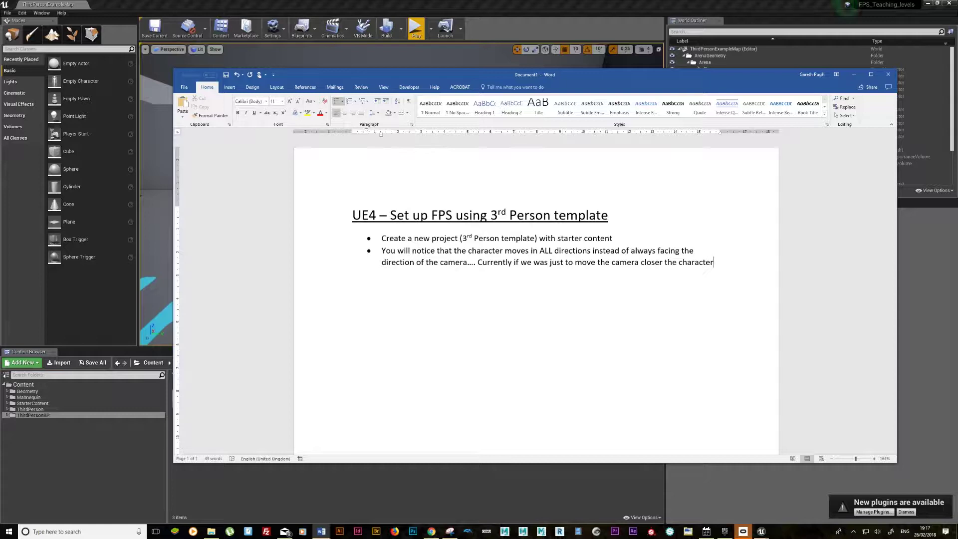
{"action": "type", "text": " would trav"}
{"action": "type", "text": "el trh "}
{"action": "type", "text": "hrough the camera…."}
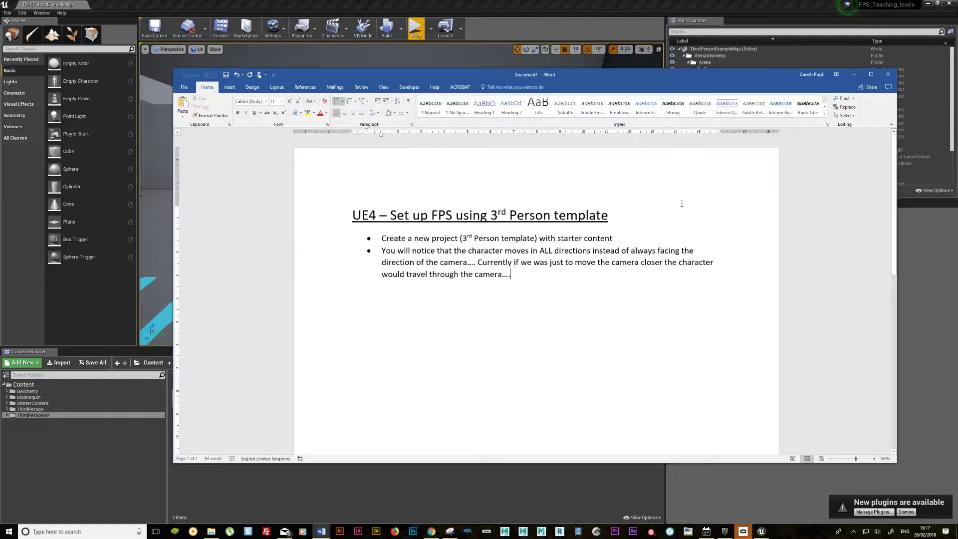
{"action": "key", "text": "alt+Tab"}
{"action": "scroll", "coordinate": [468, 263], "scroll_direction": "down", "scroll_amount": 6}
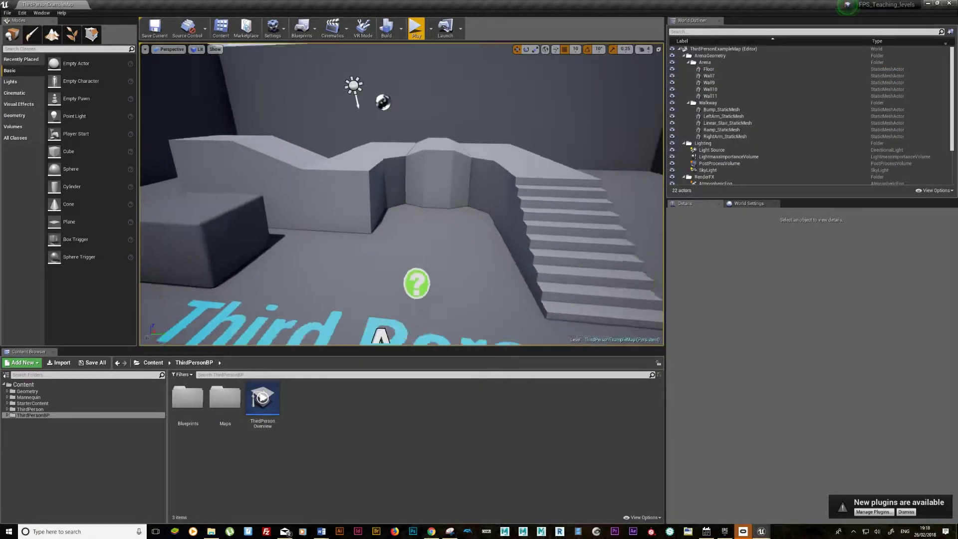
Open the ThirdPersonCharacter blueprint from ThirdPersonBP > Blueprints.
{"action": "scroll", "coordinate": [468, 263], "scroll_direction": "down", "scroll_amount": 4}
{"action": "scroll", "coordinate": [468, 263], "scroll_direction": "up", "scroll_amount": 3}
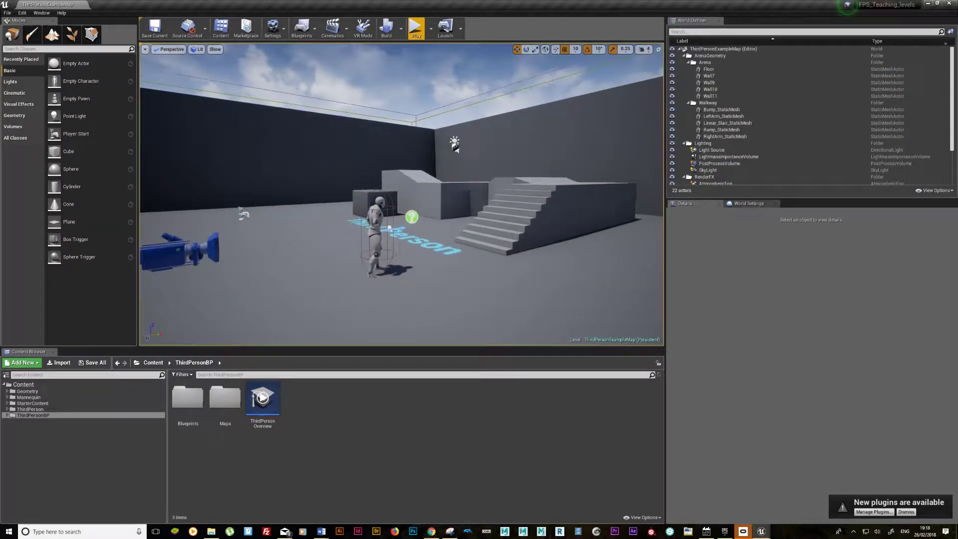
{"action": "left_click", "coordinate": [381, 214]}
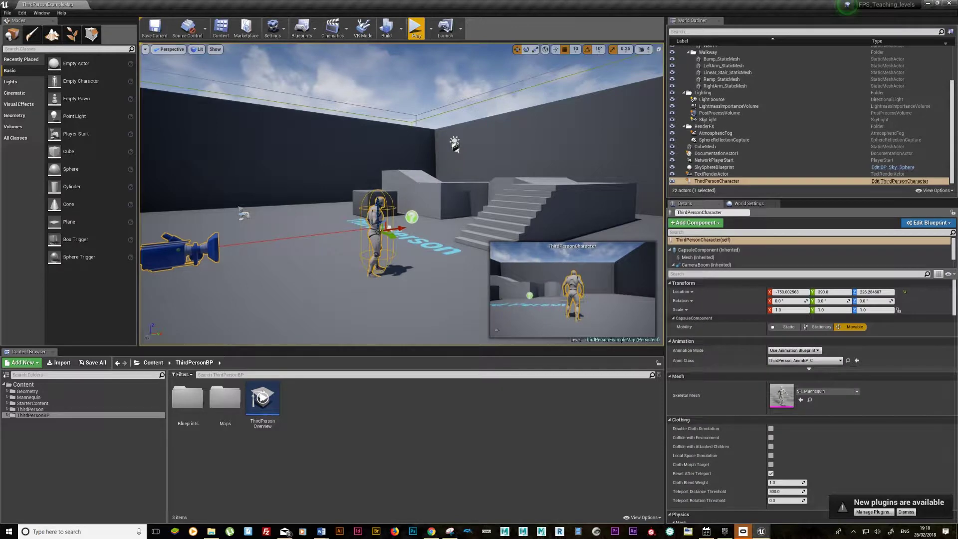
{"action": "double_click", "coordinate": [187, 398]}
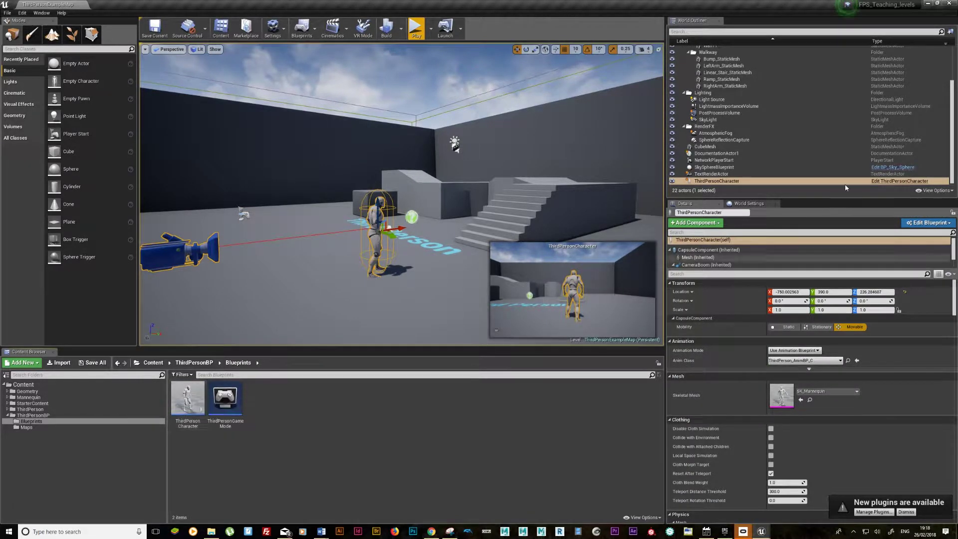
{"action": "double_click", "coordinate": [192, 408]}
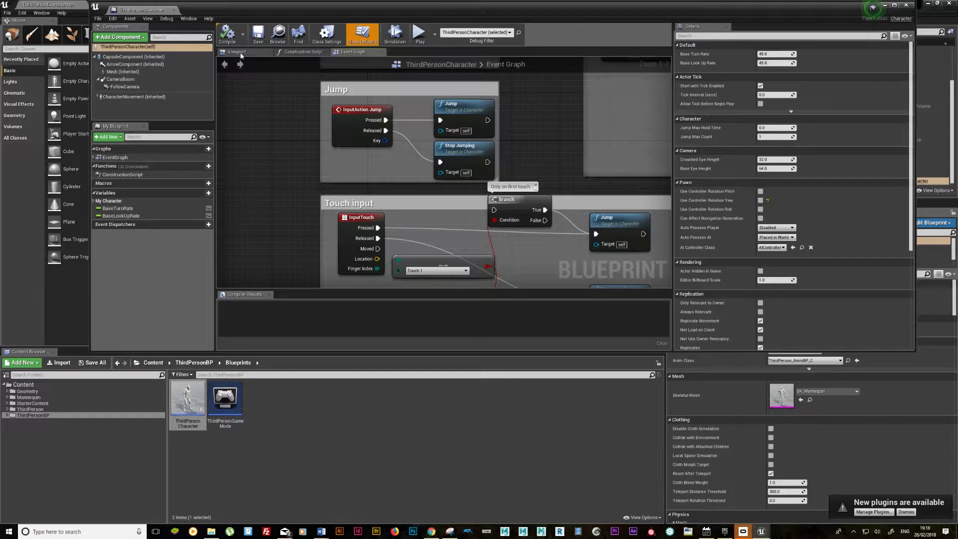
Delete the CameraBoom component from the character blueprint.
{"action": "left_click", "coordinate": [247, 53]}
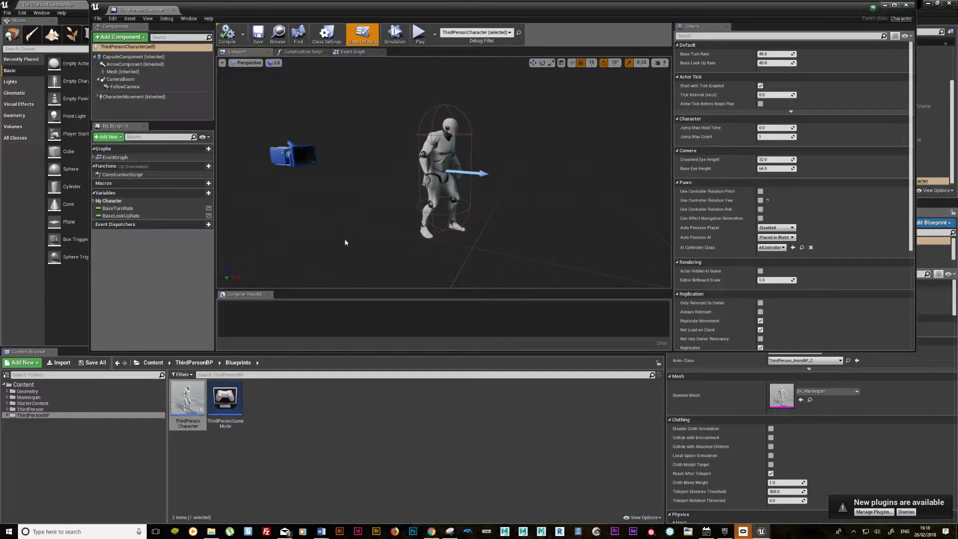
{"action": "left_click_drag", "start_coordinate": [345, 243], "coordinate": [329, 242]}
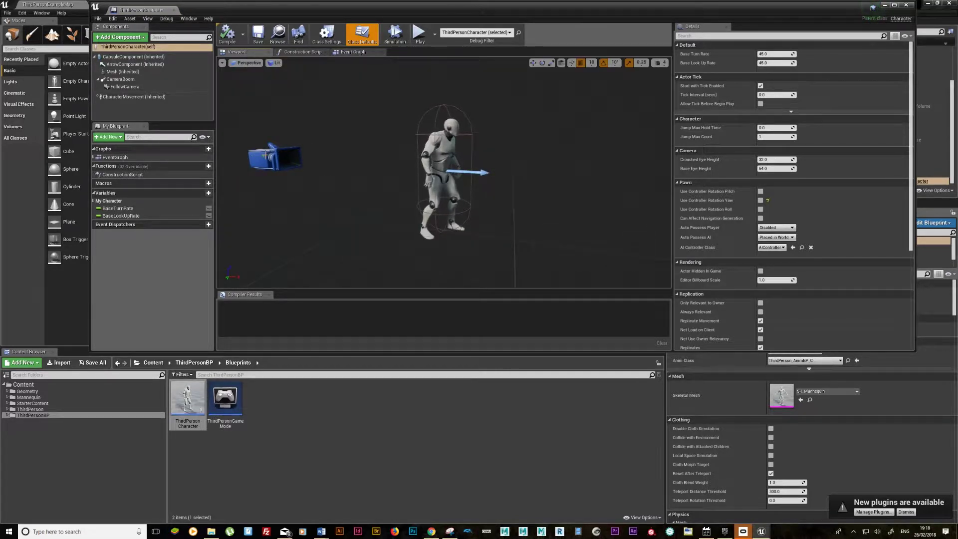
{"action": "left_click", "coordinate": [299, 150]}
{"action": "left_click", "coordinate": [139, 79]}
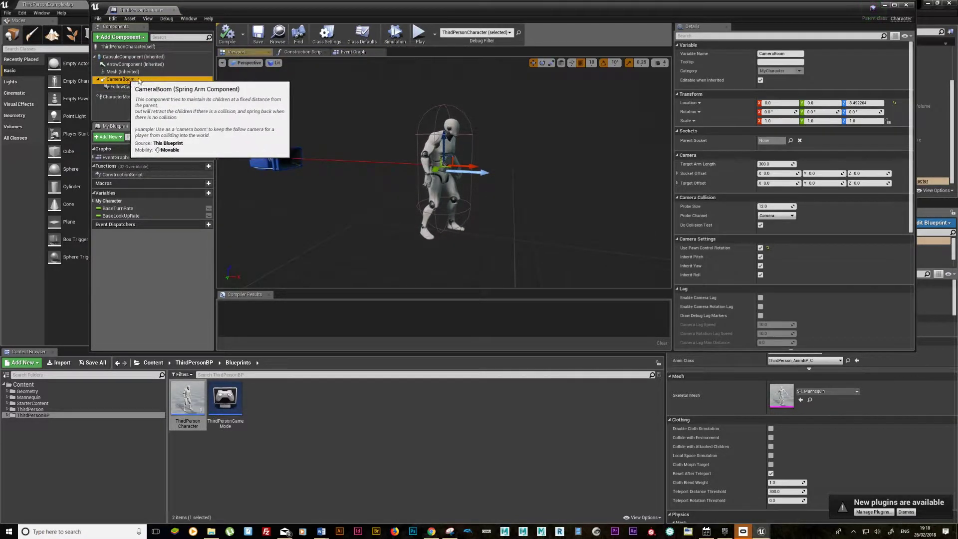
{"action": "key", "text": "F2"}
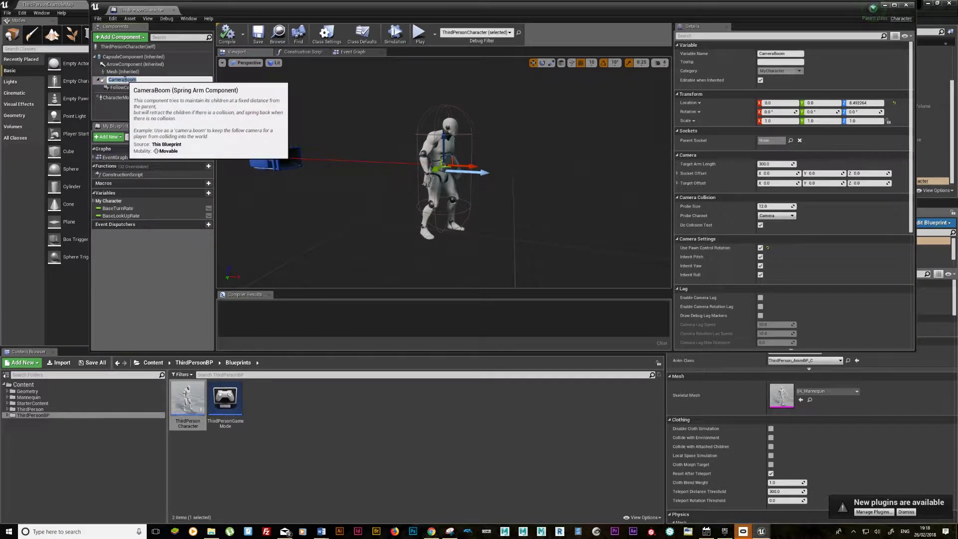
{"action": "key", "text": "Delete"}
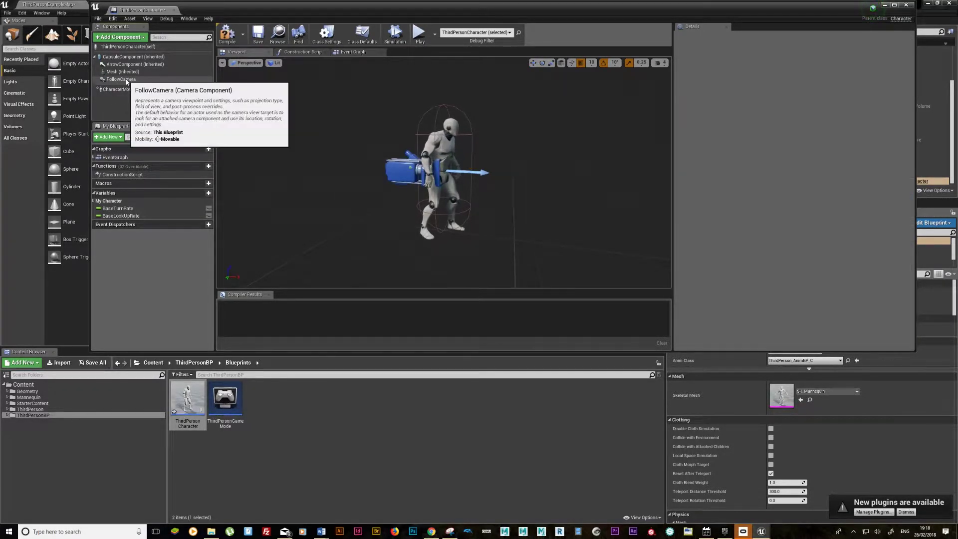
Move FollowCamera to head height (X 20, Z 60), compile, and start a test play.
{"action": "left_click", "coordinate": [126, 81]}
{"action": "left_click_drag", "start_coordinate": [443, 171], "coordinate": [479, 172], "text": "alt"}
{"action": "left_click_drag", "start_coordinate": [442, 128], "coordinate": [442, 97]}
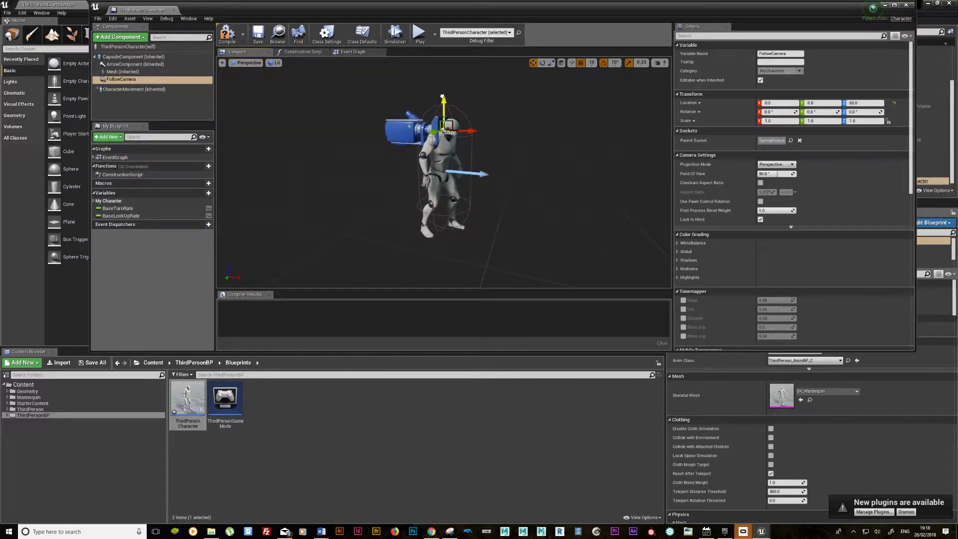
{"action": "left_click_drag", "start_coordinate": [472, 132], "coordinate": [485, 137]}
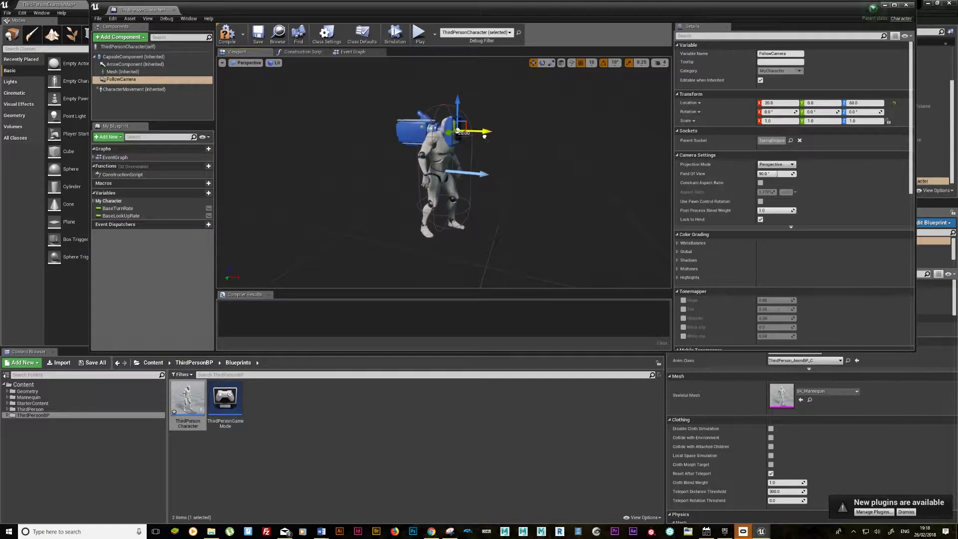
{"action": "mouse_move", "coordinate": [573, 180]}
{"action": "left_mouse_down", "text": "alt"}
{"action": "mouse_move", "coordinate": [499, 180]}
{"action": "mouse_move", "coordinate": [519, 180]}
{"action": "left_mouse_up", "text": "alt"}
{"action": "left_click", "coordinate": [227, 35]}
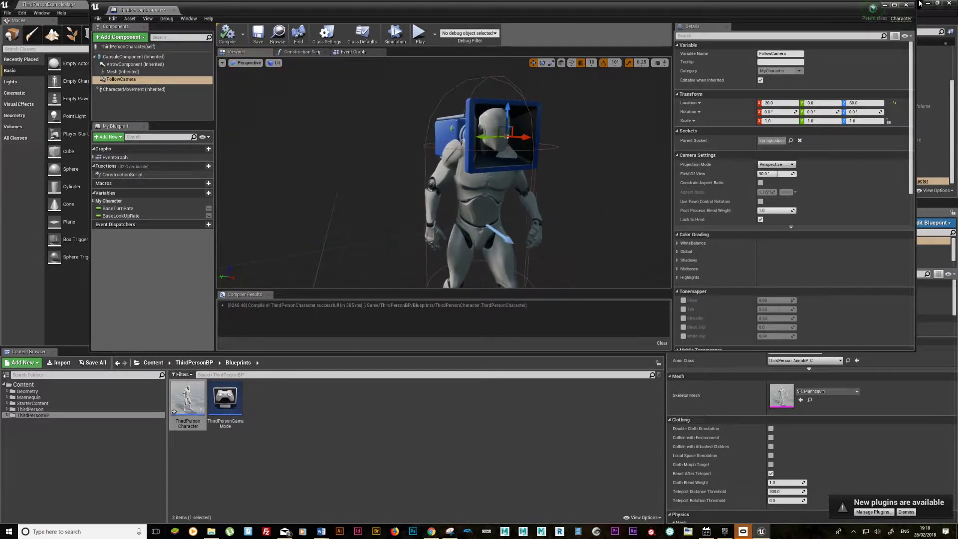
{"action": "key", "text": "alt+p"}
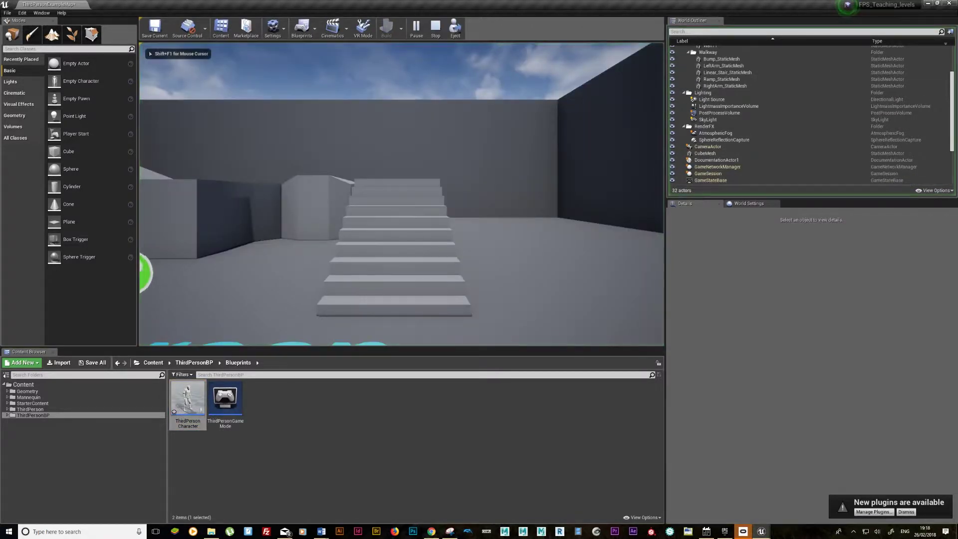
Walk past the stairs, walls and raised block in first person, then end the test play.
{"action": "key", "text": "w"}
{"action": "key", "text": "w"}
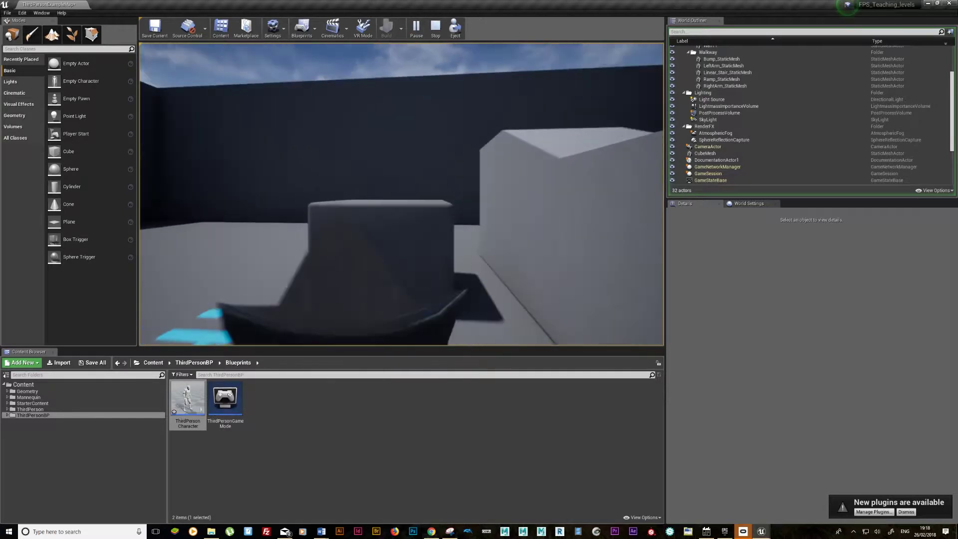
{"action": "key", "text": "w"}
{"action": "key", "text": "w"}
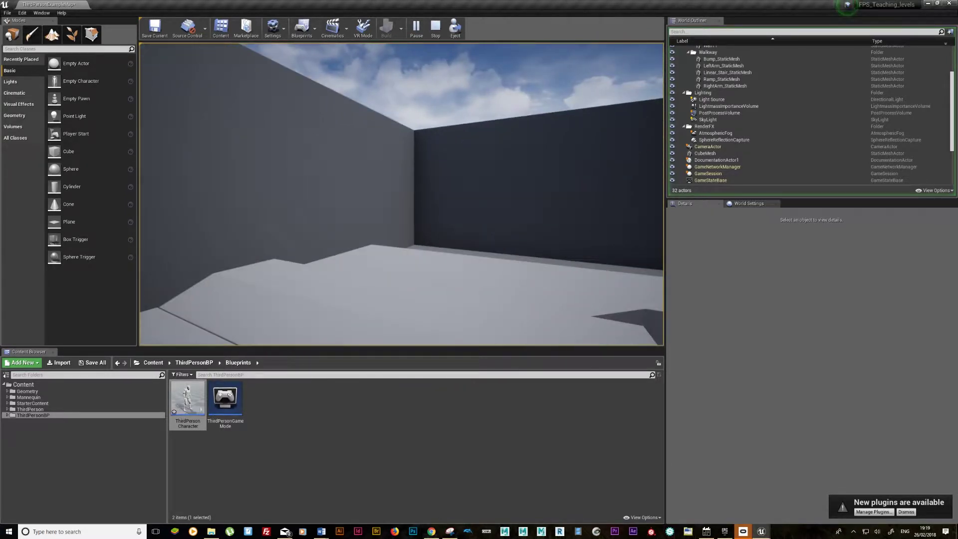
{"action": "key", "text": "w"}
{"action": "key", "text": "w"}
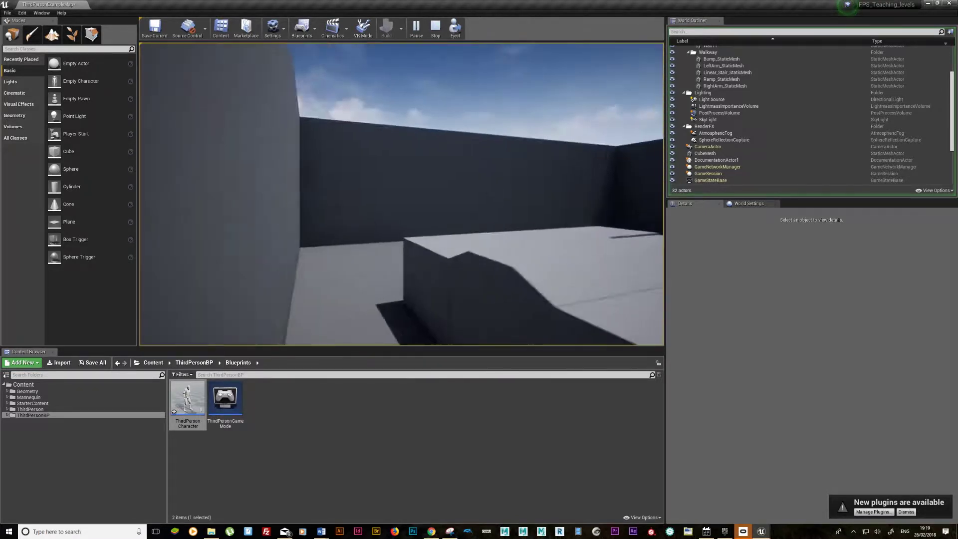
{"action": "key", "text": "w"}
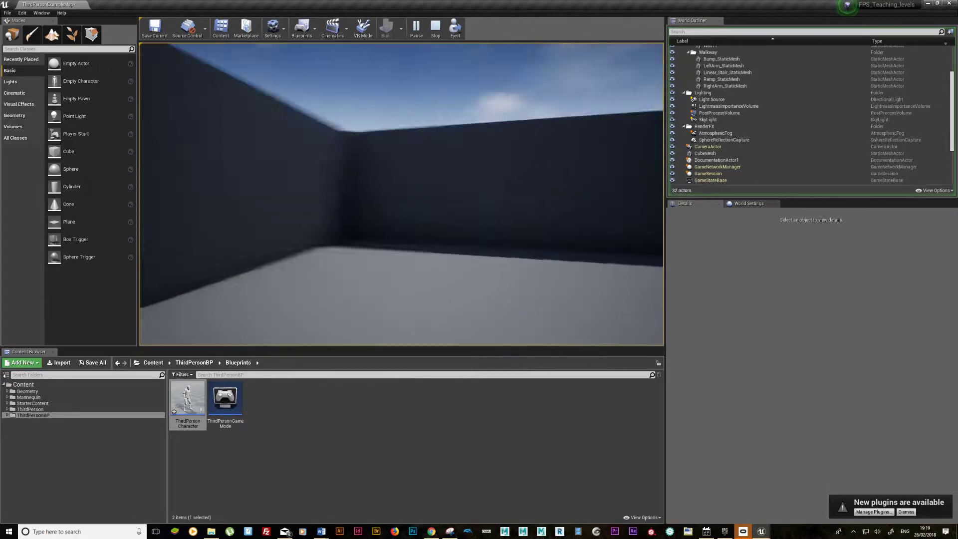
{"action": "key", "text": "Escape"}
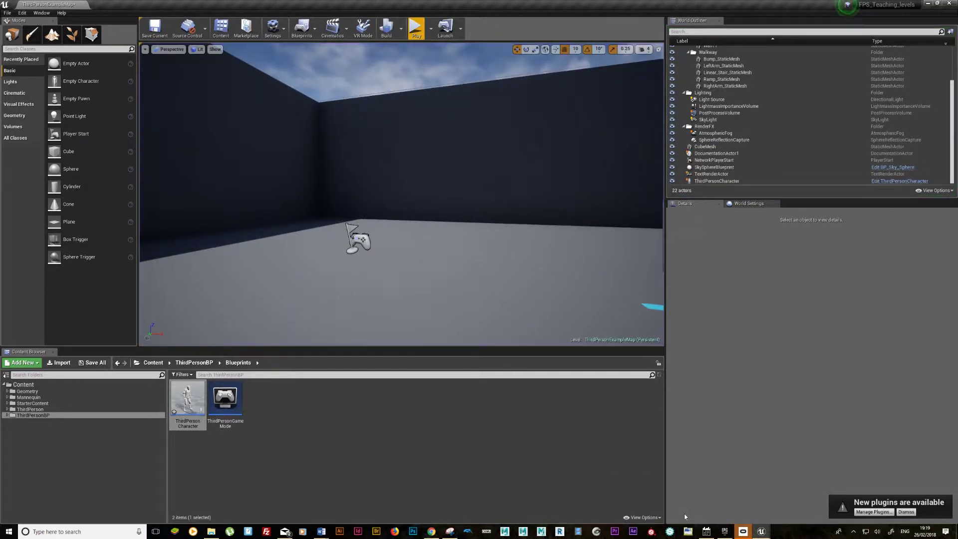
Note in Word that removing the spring arm affected the camera, and to parent it to the mesh.
{"action": "mouse_move", "coordinate": [322, 531]}
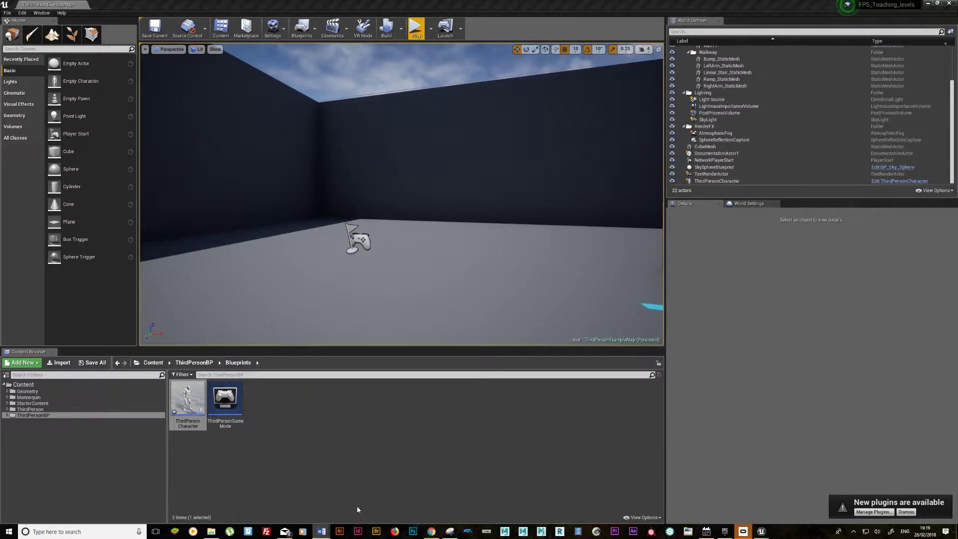
{"action": "left_click", "coordinate": [353, 505]}
{"action": "key", "text": "Return"}
{"action": "type", "text": "You will also notice because I removed the spring arm the camera movement has been a"}
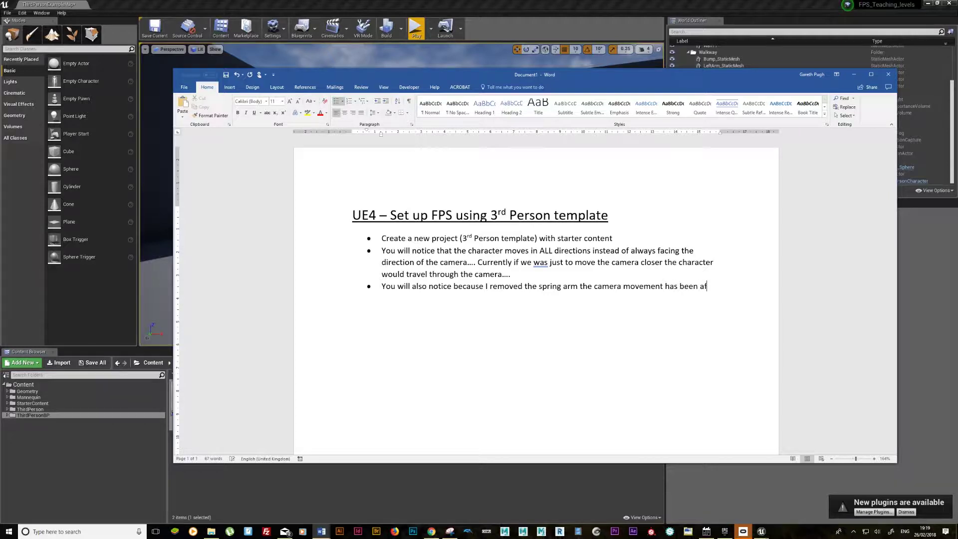
{"action": "type", "text": "fected "}
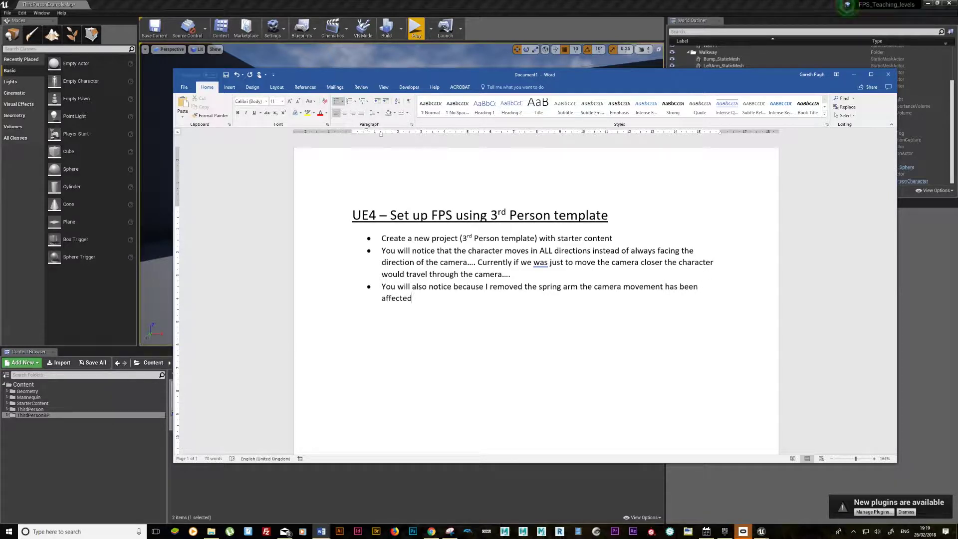
{"action": "type", "text": "What we want to do is parent the camera to the mesh of the character so it moves alo"}
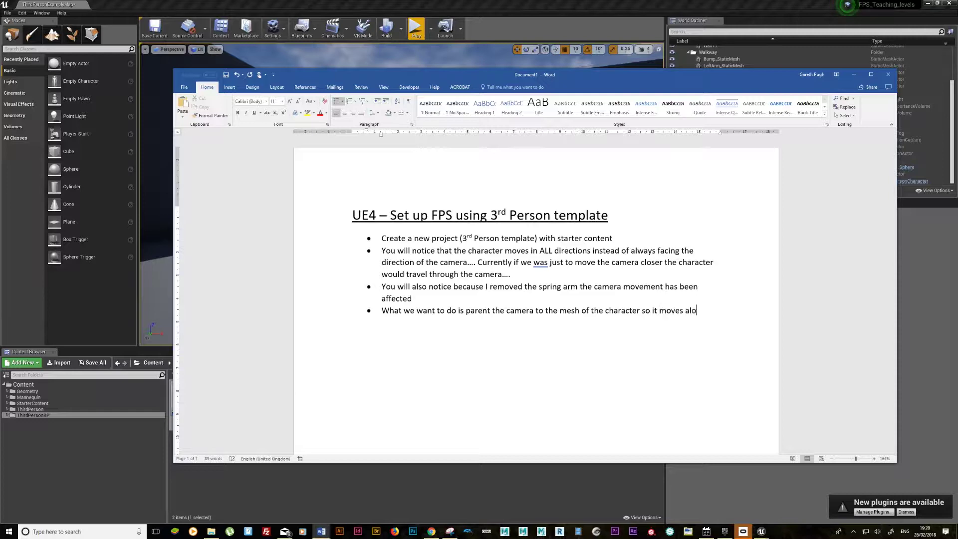
{"action": "type", "text": "ng with it.."}
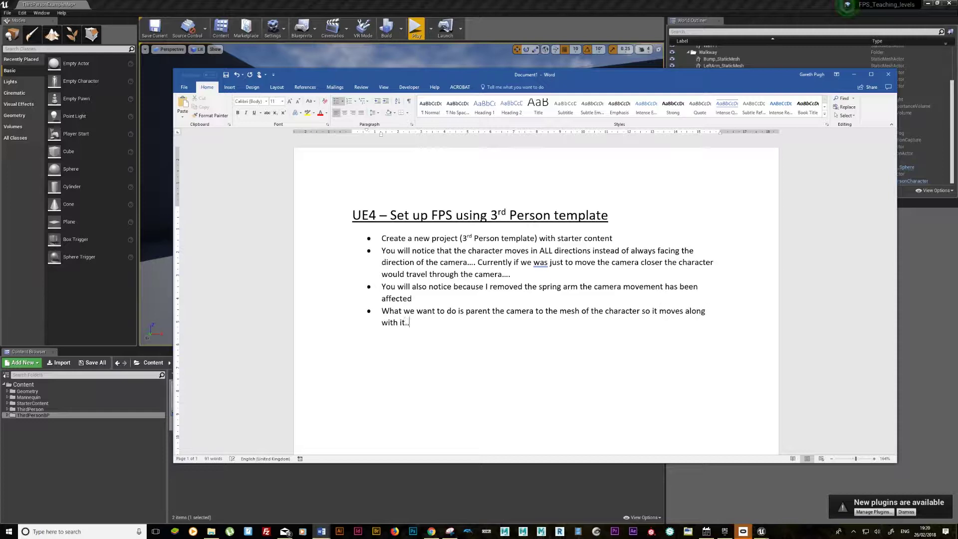
{"action": "type", "text": "but also a"}
{"action": "type", "text": "llow the camera and ch"}
{"action": "type", "text": "aracter "}
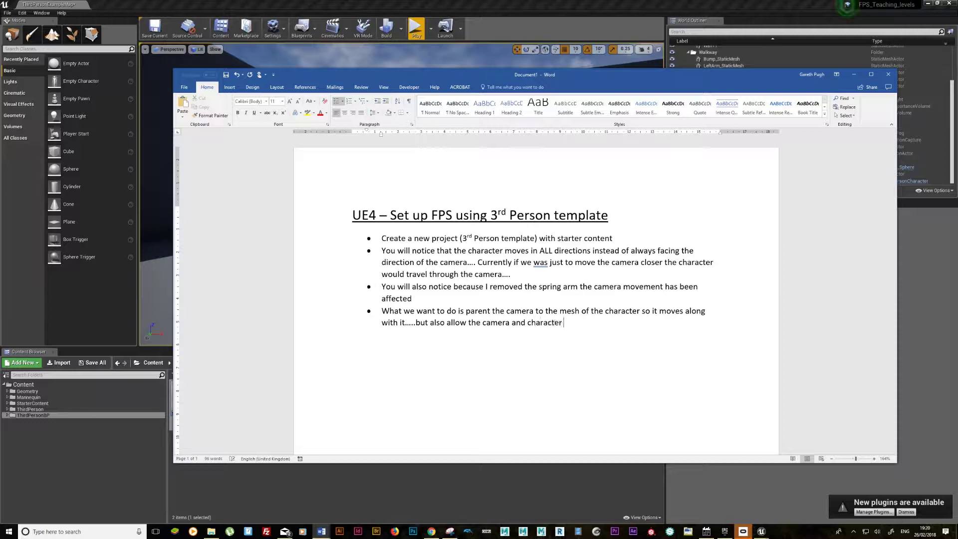
{"action": "type", "text": "to move in unison"}
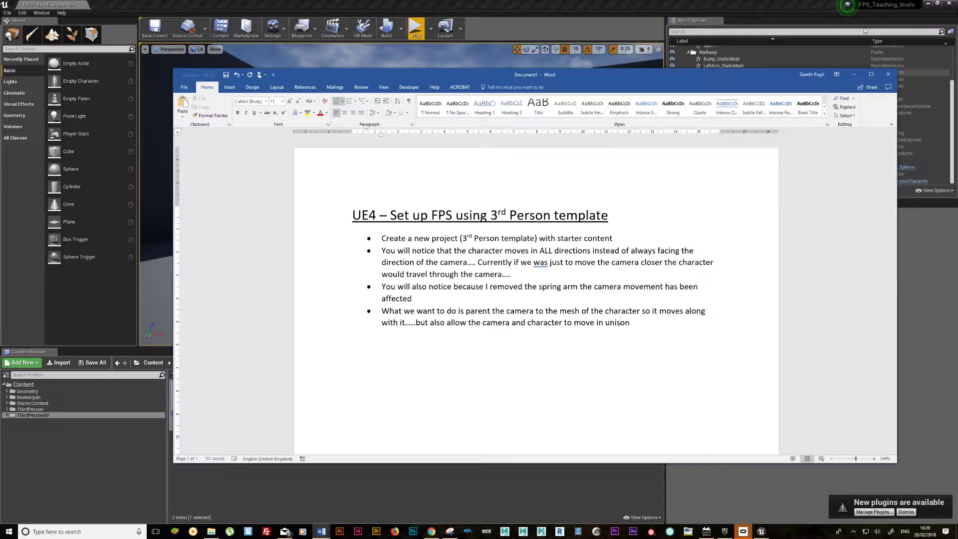
{"action": "left_click", "coordinate": [854, 74]}
Reopen the ThirdPersonCharacter blueprint and run a quick test play of the level.
{"action": "double_click", "coordinate": [188, 402]}
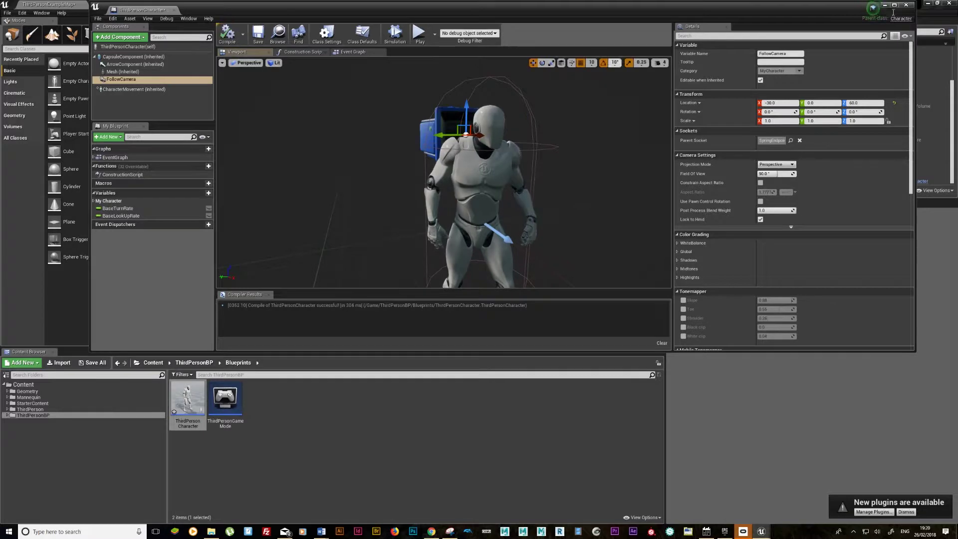
{"action": "left_click", "coordinate": [419, 33]}
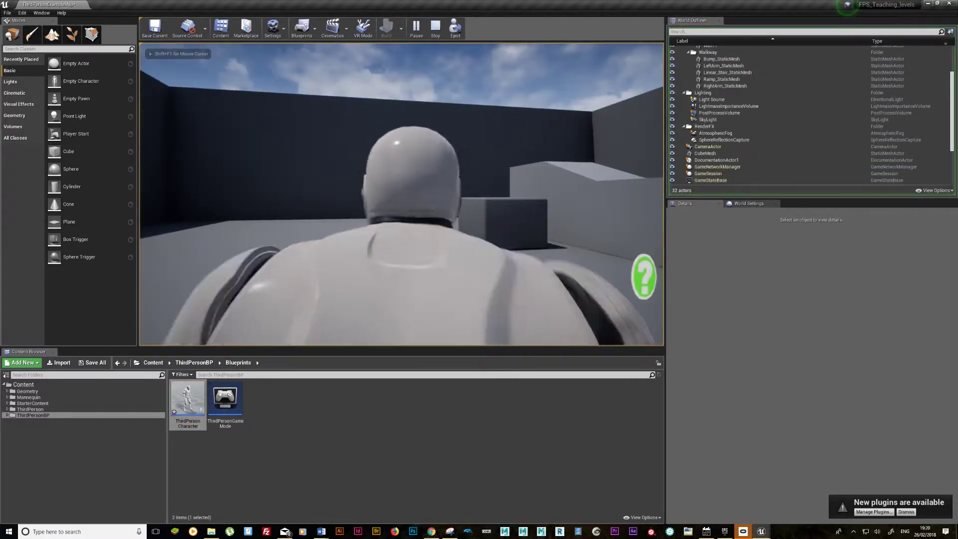
{"action": "key", "text": "Escape"}
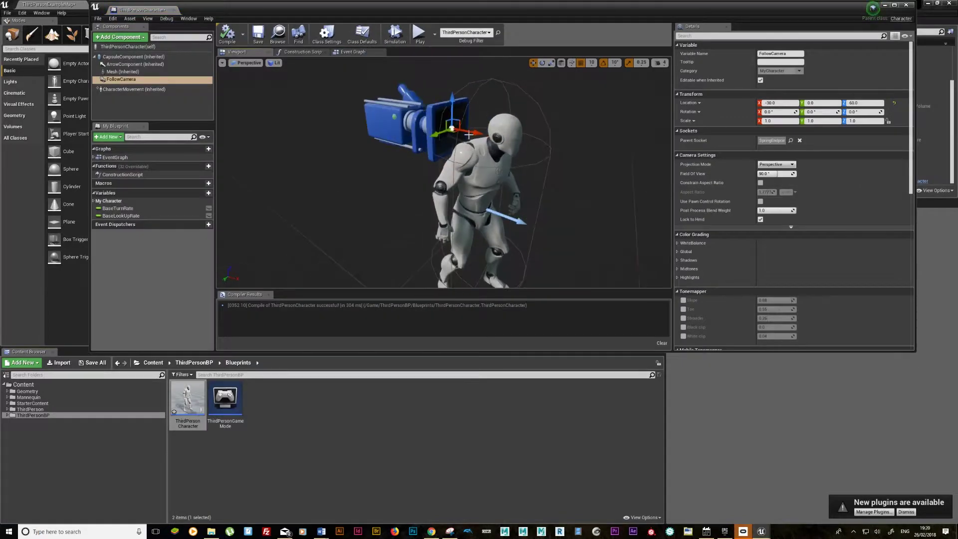
Set FollowCamera X to 10, enable Use Pawn Control Rotation, and attach it to Mesh.
{"action": "left_click_drag", "start_coordinate": [466, 133], "coordinate": [439, 125]}
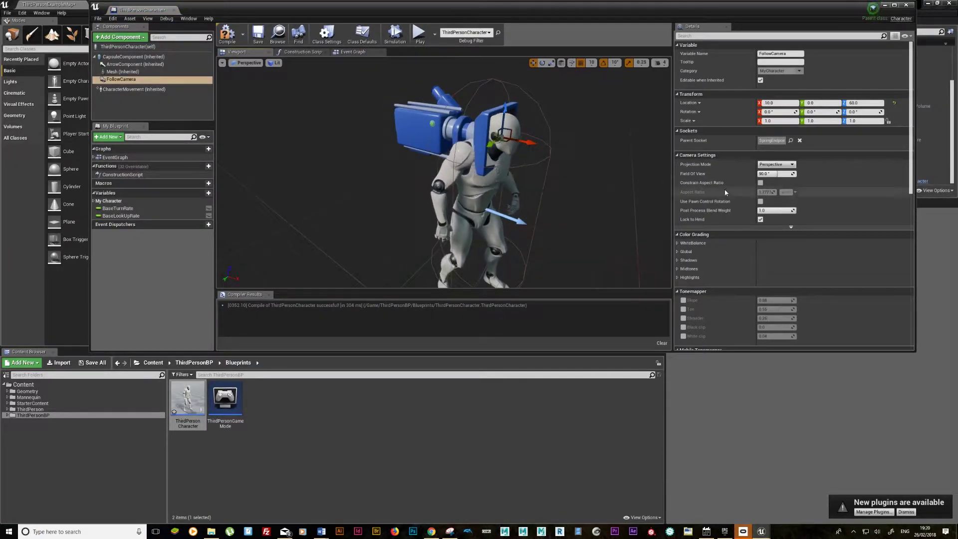
{"action": "left_click", "coordinate": [760, 201]}
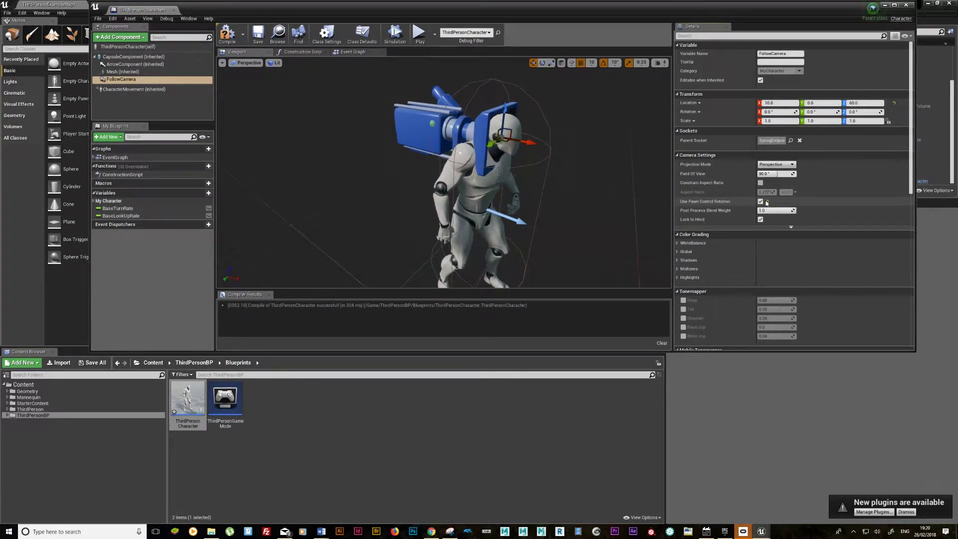
{"action": "left_click_drag", "start_coordinate": [121, 80], "coordinate": [132, 73]}
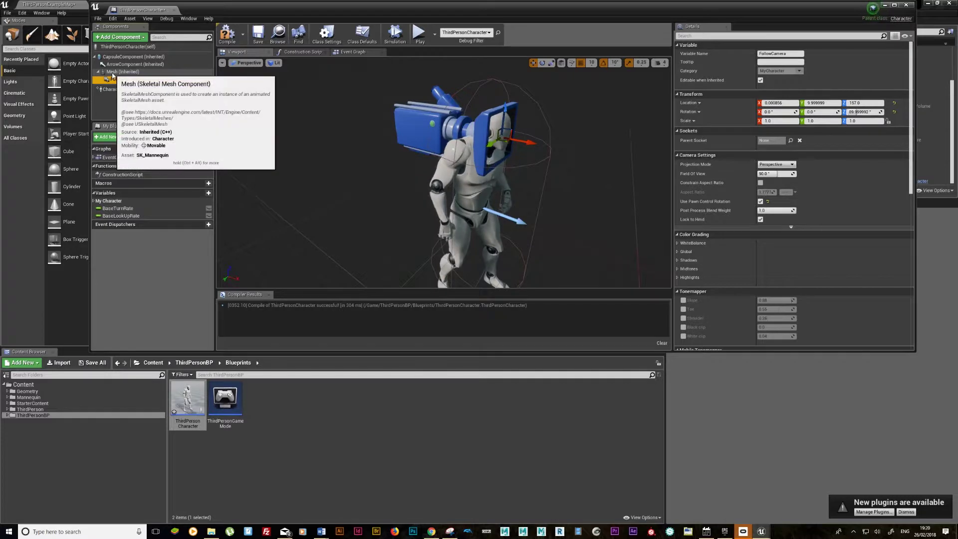
Frame the Mesh-attached FollowCamera in the viewport, then start a Word bullet beginning 'Notice'.
{"action": "double_click", "coordinate": [112, 81]}
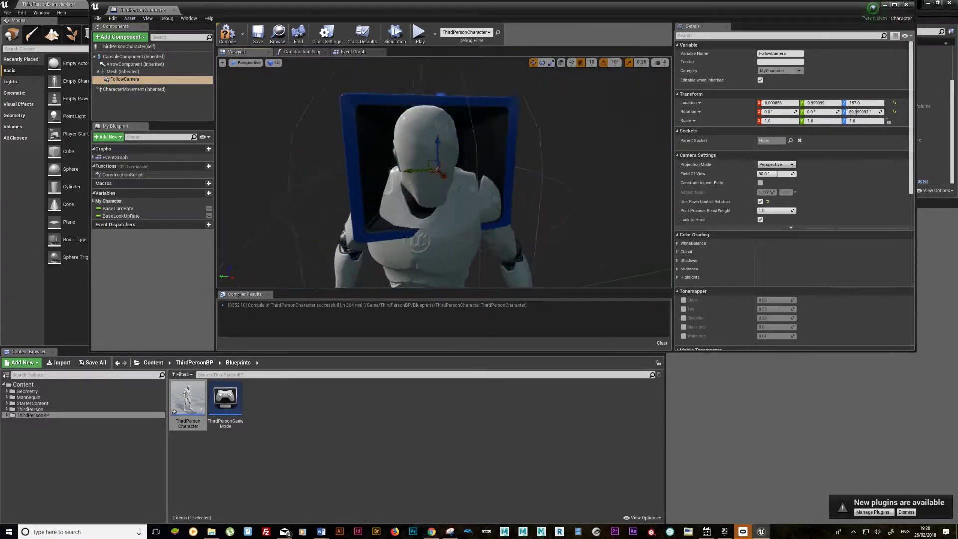
{"action": "left_click_drag", "start_coordinate": [444, 172], "coordinate": [503, 172]}
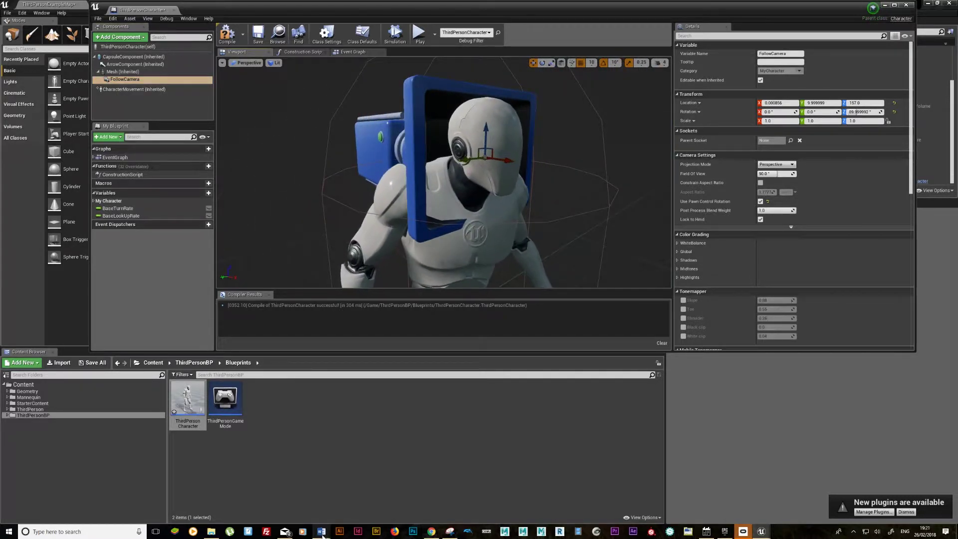
{"action": "mouse_move", "coordinate": [320, 531]}
{"action": "left_click", "coordinate": [362, 492]}
{"action": "type", "text": "noti"}
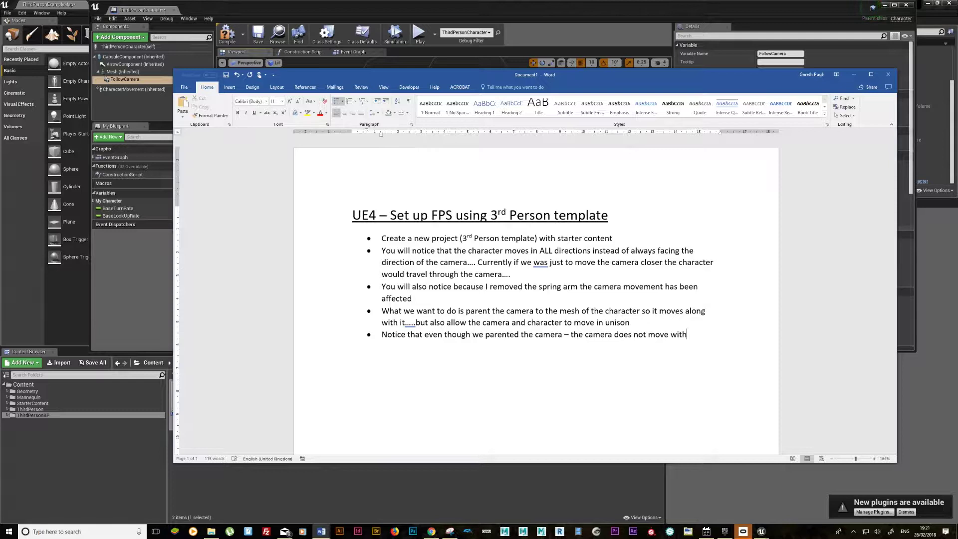
Finish the bullet ending 'parent it to a bone of the character skeleton….e.g. parent socket'.
{"action": "type", "text": "animation"}
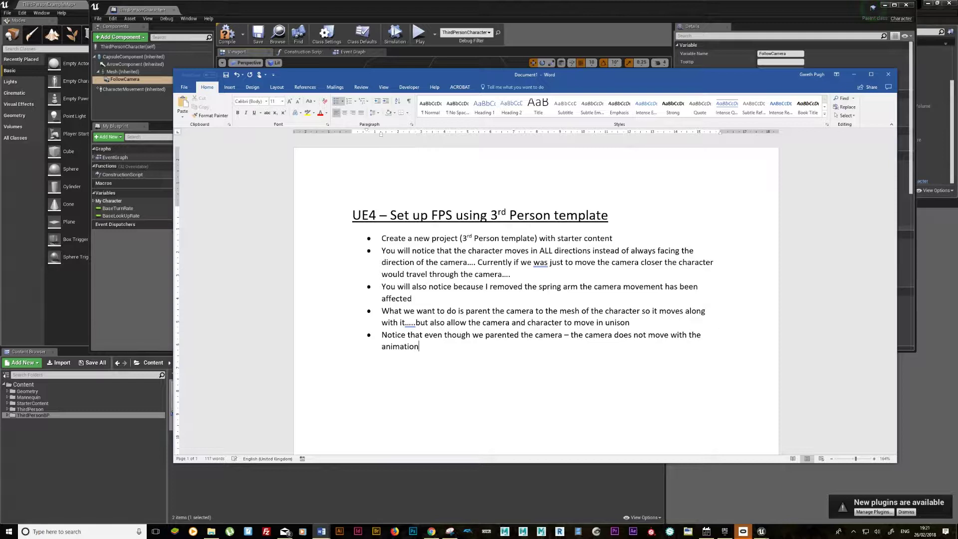
{"action": "type", "text": " – therefore we need to"}
{"action": "left_click_drag", "start_coordinate": [662, 75], "coordinate": [605, 156]}
{"action": "type", "text": "parent it to a bone of the character sele"}
{"action": "type", "text": "....e.g. parent"}
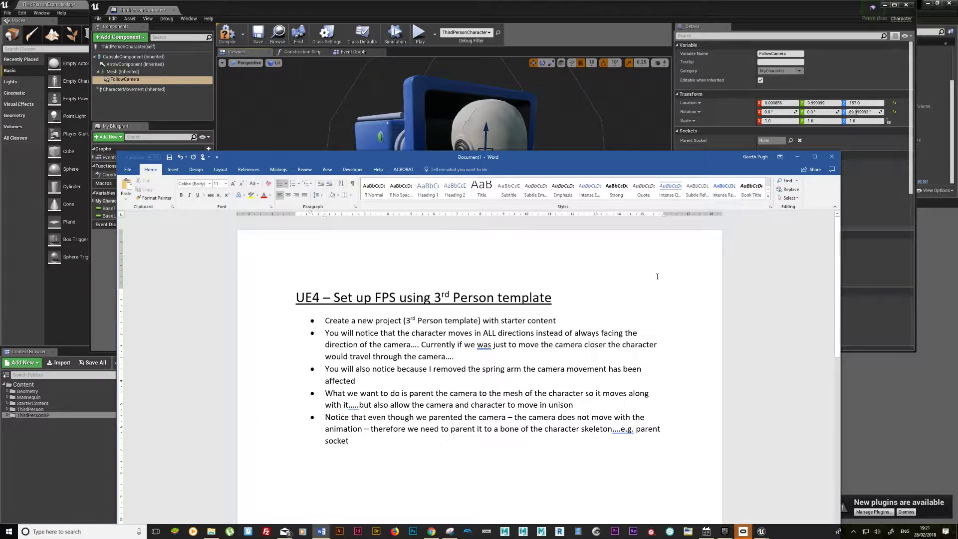
{"action": "left_click", "coordinate": [125, 79]}
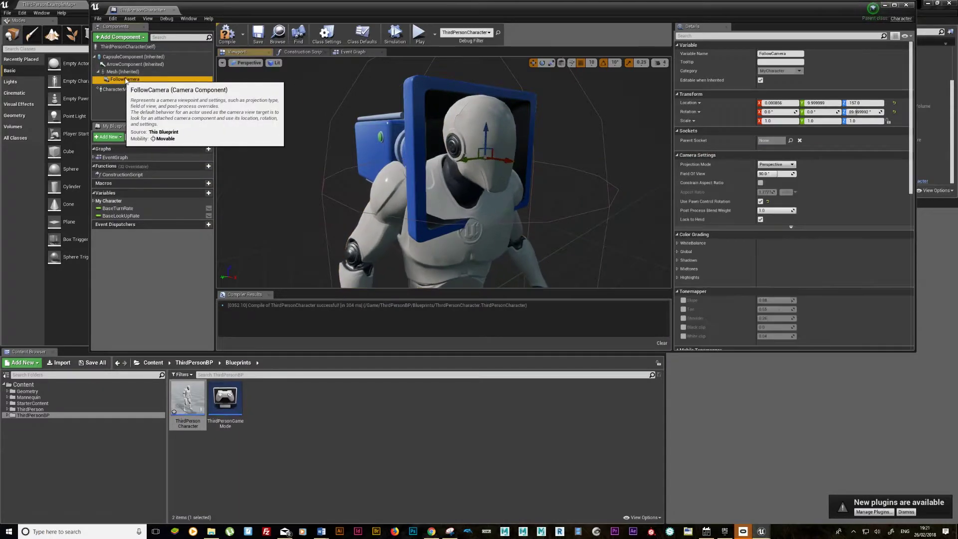
Detach FollowCamera and re-drop it onto Mesh, then set its Parent Socket to head.
{"action": "left_click_drag", "start_coordinate": [125, 80], "coordinate": [135, 58]}
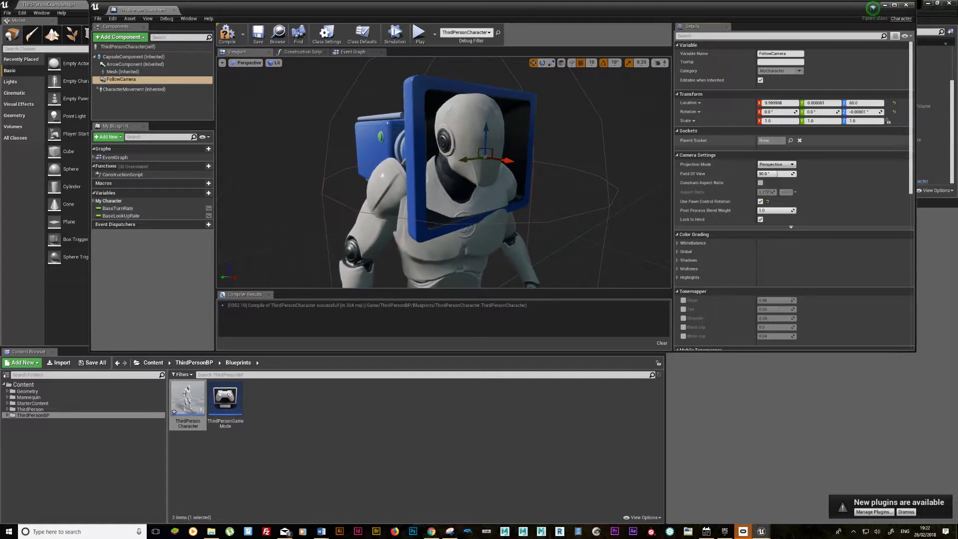
{"action": "left_click_drag", "start_coordinate": [121, 80], "coordinate": [133, 74]}
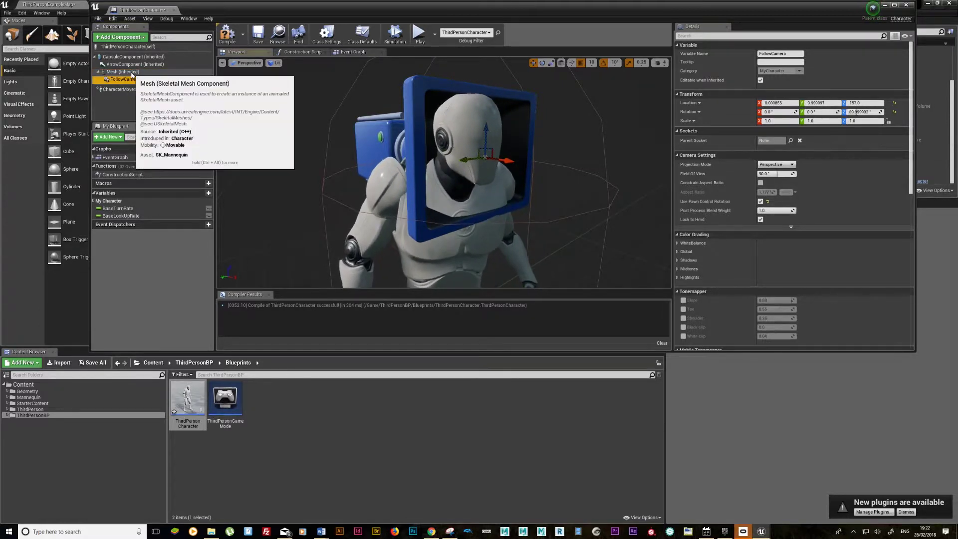
{"action": "left_click", "coordinate": [791, 140]}
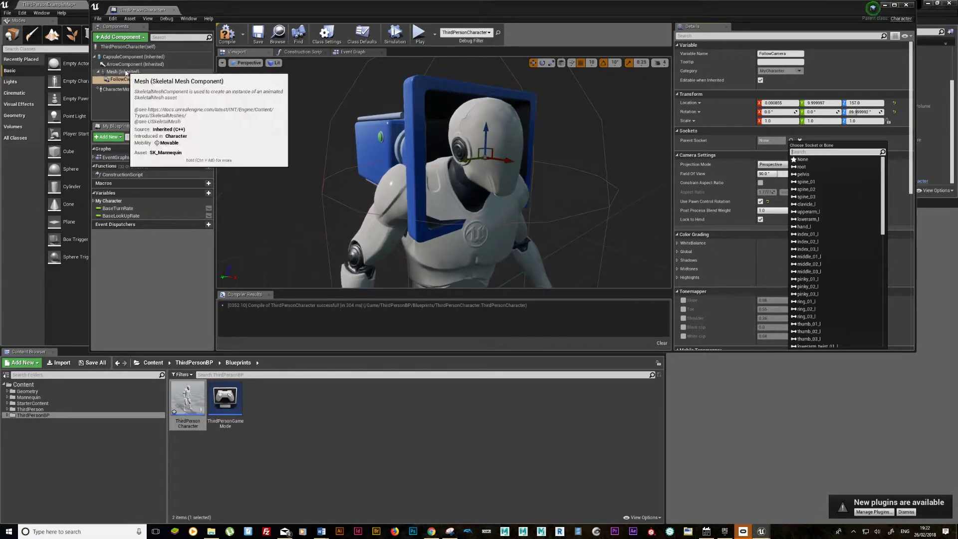
{"action": "left_click_drag", "start_coordinate": [882, 195], "coordinate": [881, 239]}
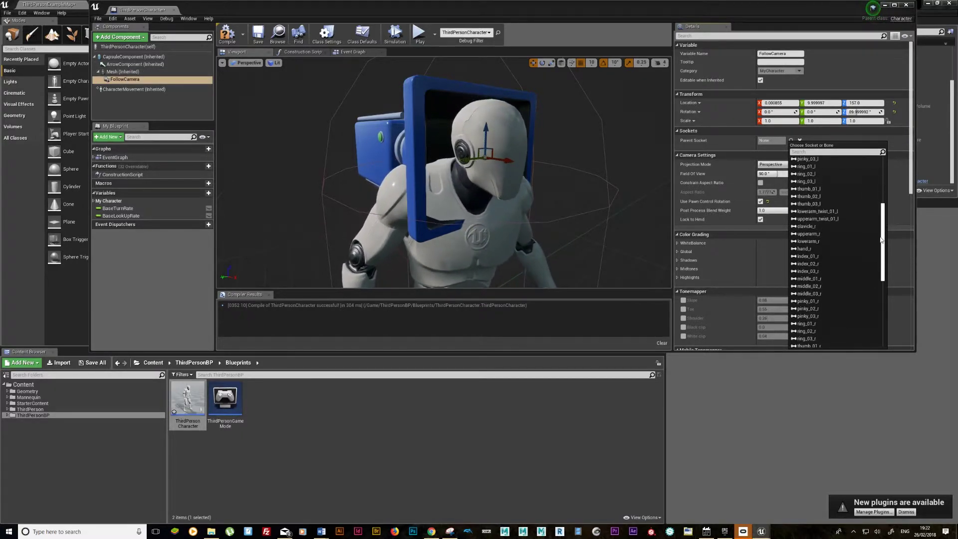
{"action": "scroll", "coordinate": [818, 250], "scroll_direction": "down", "scroll_amount": 3}
{"action": "left_click", "coordinate": [809, 256]}
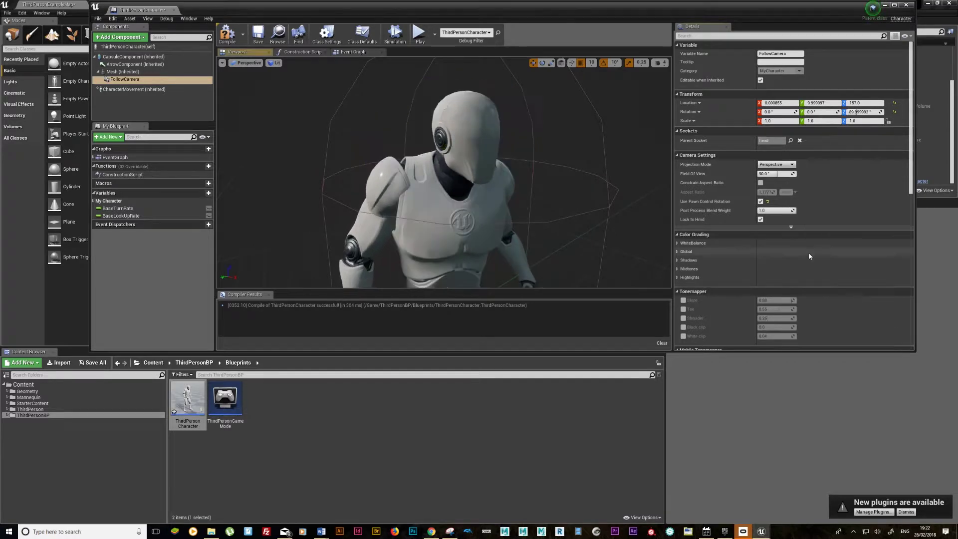
Reset the FollowCamera location to 0, 0, 0.
{"action": "scroll", "coordinate": [420, 190], "scroll_direction": "down", "scroll_amount": 5}
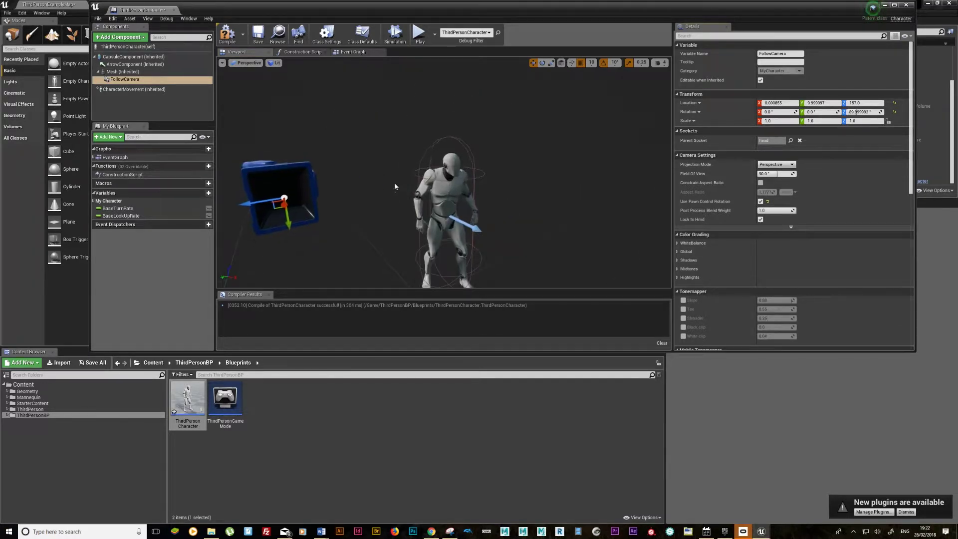
{"action": "left_click_drag", "start_coordinate": [434, 166], "coordinate": [479, 167]}
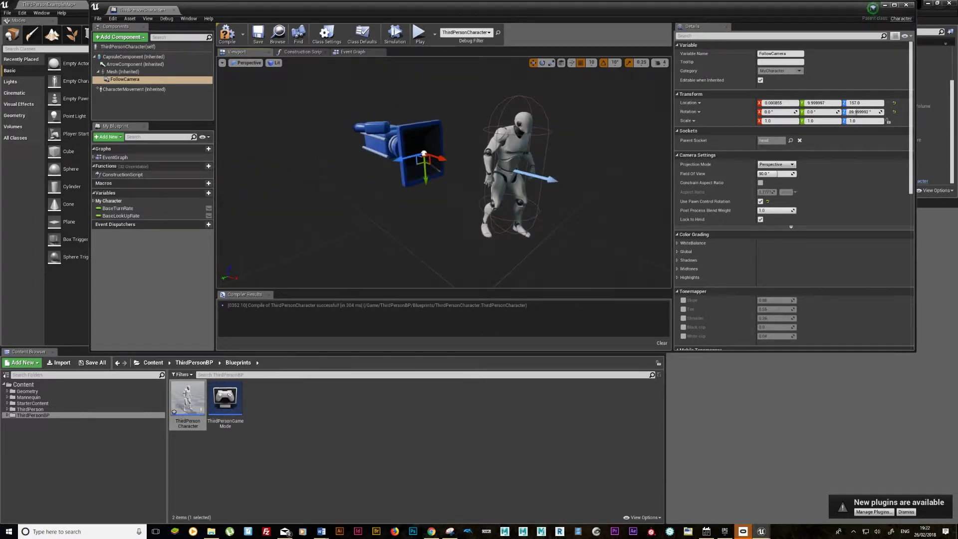
{"action": "left_click", "coordinate": [779, 102]}
{"action": "type", "text": "0"}
{"action": "key", "text": "Tab"}
{"action": "type", "text": "0"}
{"action": "key", "text": "Tab"}
{"action": "type", "text": "0"}
{"action": "key", "text": "Return"}
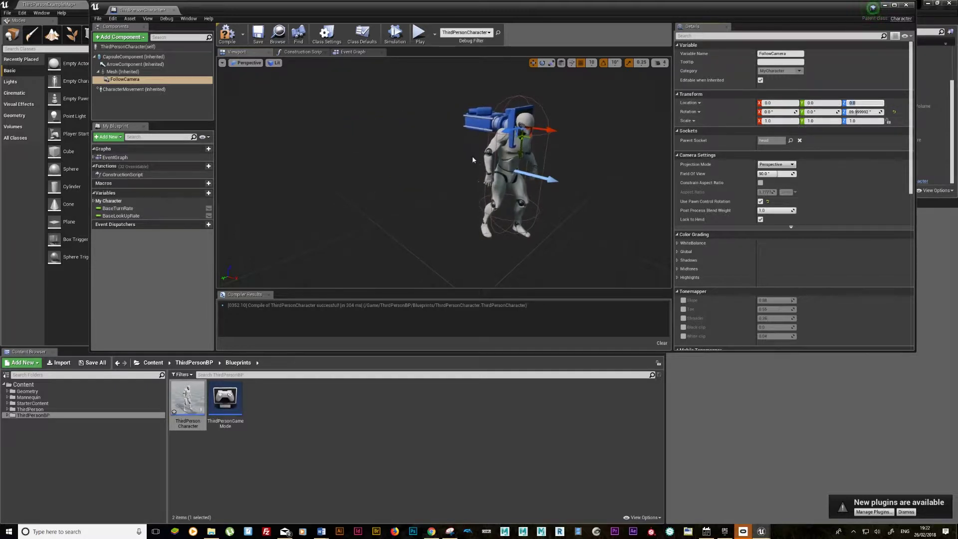
Rotate the camera to about -100 on X and move it 20 units along Y.
{"action": "left_click_drag", "start_coordinate": [473, 160], "coordinate": [546, 194]}
{"action": "key", "text": "e"}
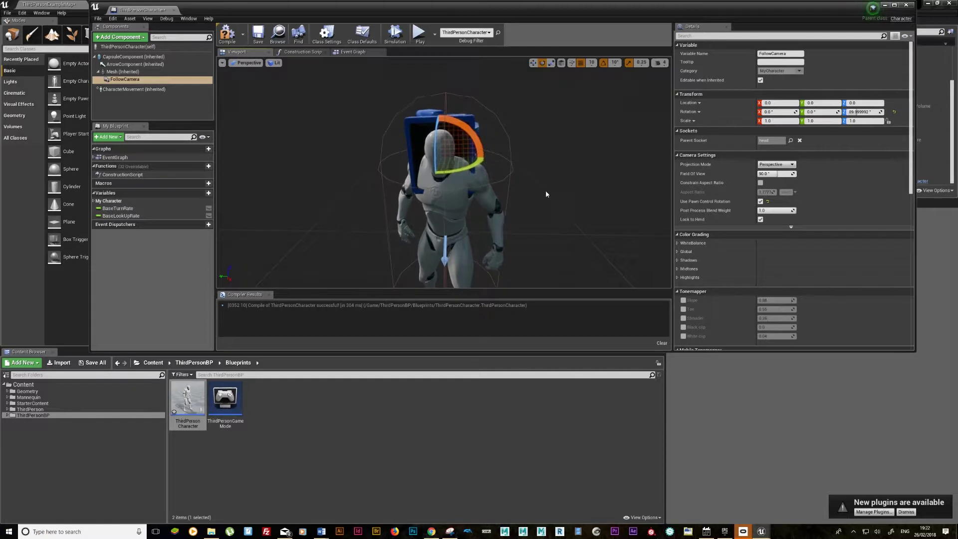
{"action": "key", "text": "f"}
{"action": "left_click_drag", "start_coordinate": [452, 197], "coordinate": [474, 164]}
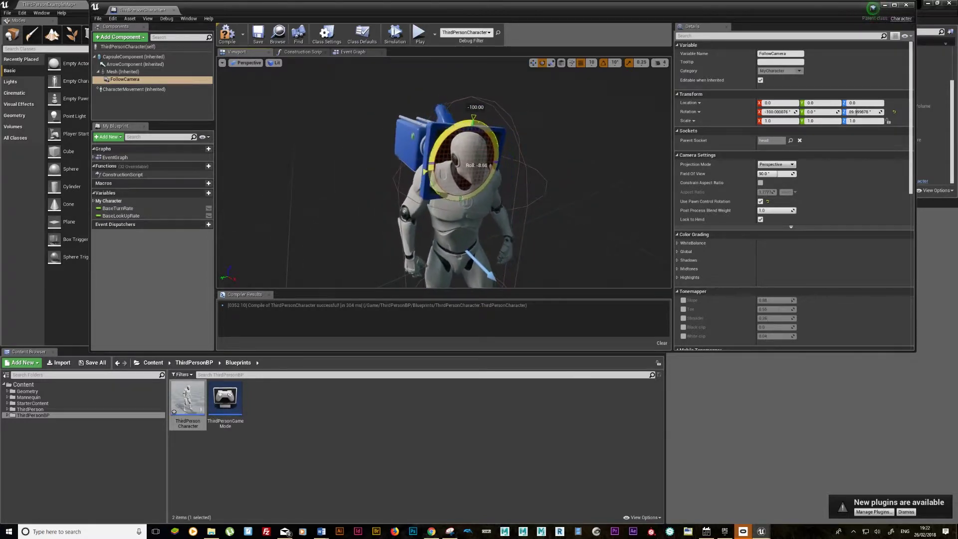
{"action": "left_click_drag", "start_coordinate": [474, 165], "coordinate": [519, 164], "text": "alt"}
{"action": "key", "text": "w"}
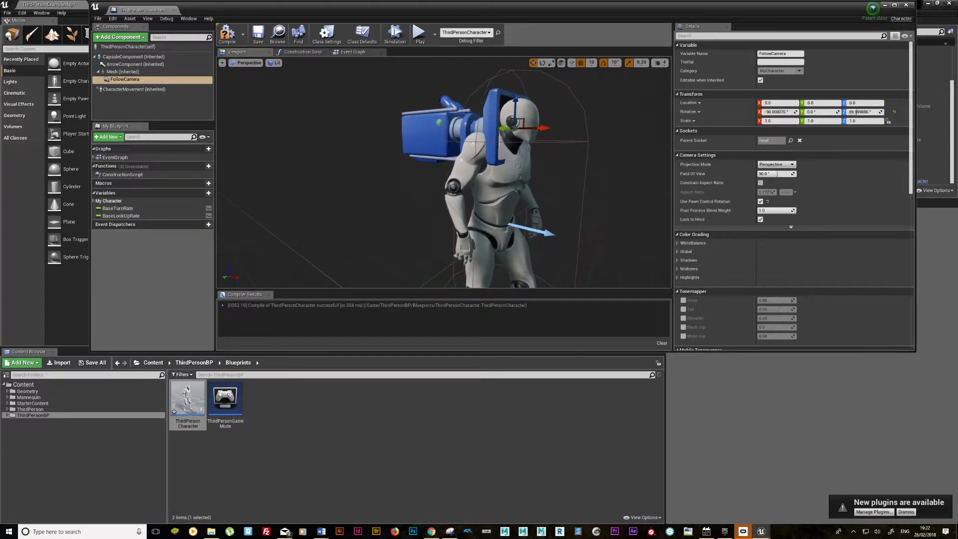
{"action": "left_click_drag", "start_coordinate": [514, 130], "coordinate": [535, 140]}
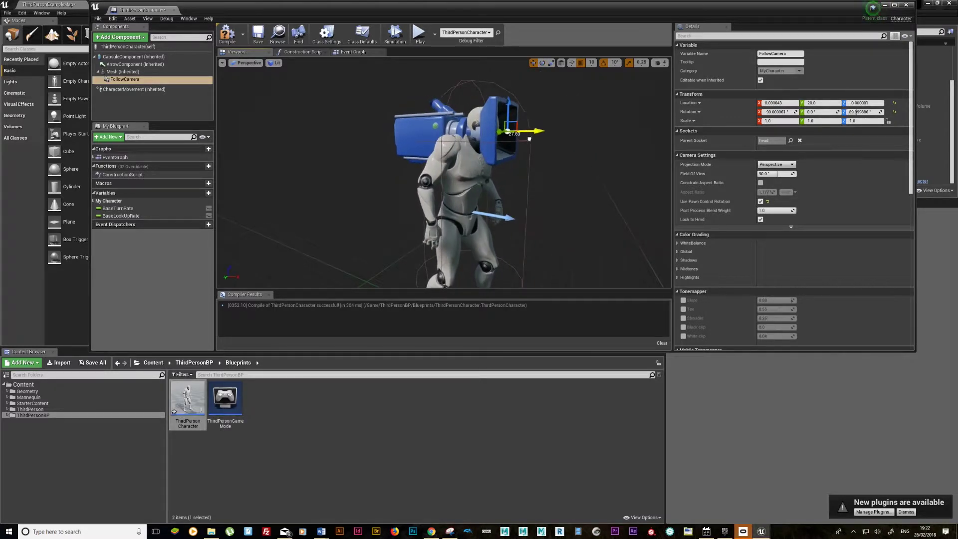
Compile the ThirdPersonCharacter blueprint and start a test play of the level.
{"action": "left_click", "coordinate": [227, 33]}
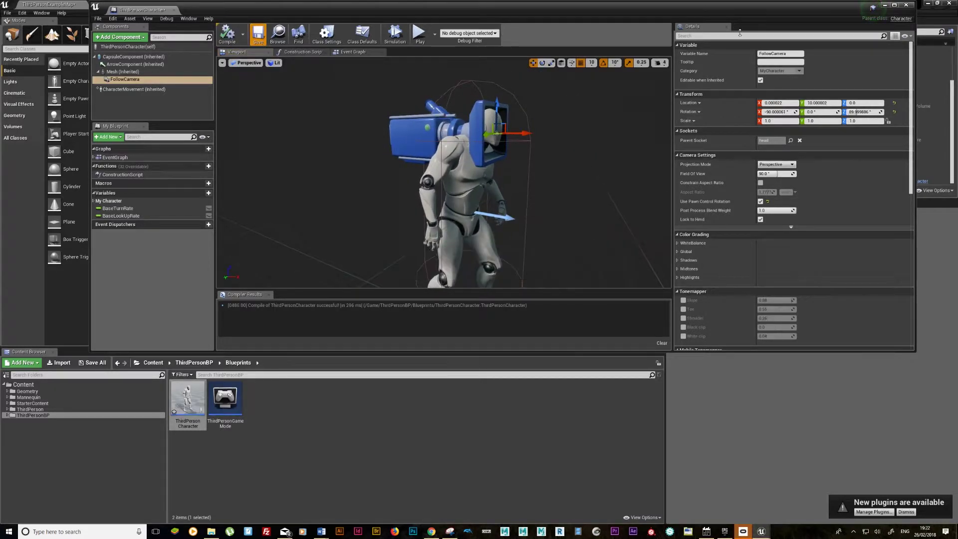
{"action": "left_click", "coordinate": [258, 33]}
{"action": "left_click", "coordinate": [885, 5]}
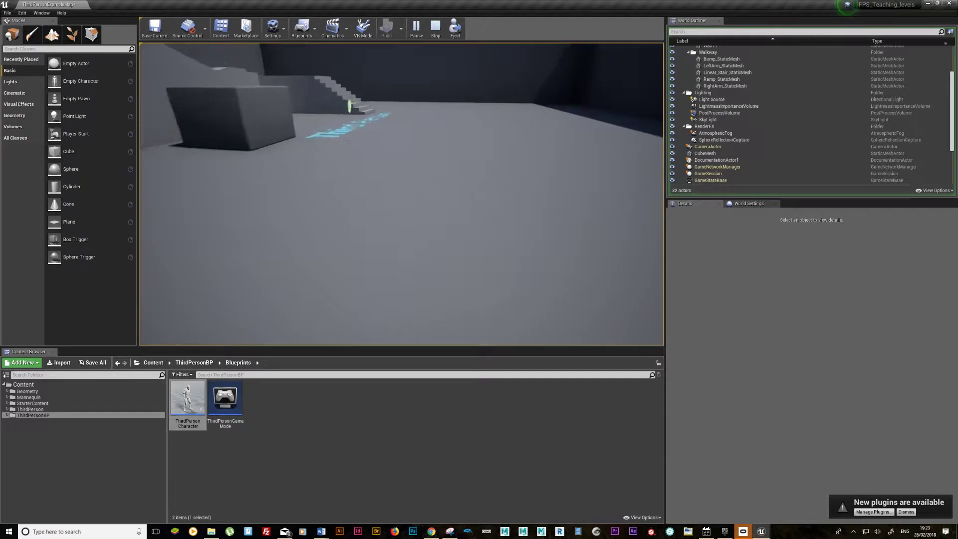
Stop the test play and pull the FollowCamera back behind the head to Y -29.99999.
{"action": "key", "text": "Escape"}
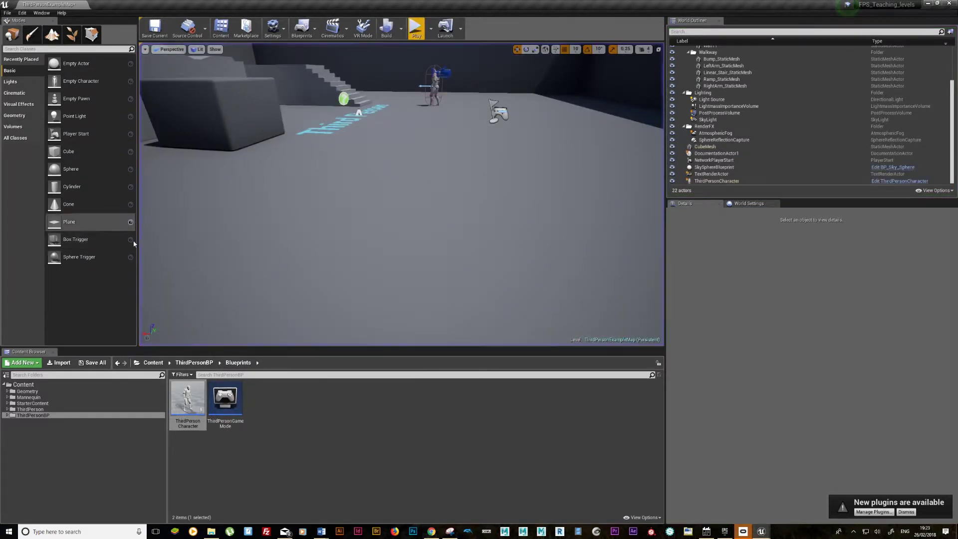
{"action": "double_click", "coordinate": [196, 402]}
{"action": "left_click_drag", "start_coordinate": [511, 128], "coordinate": [458, 130]}
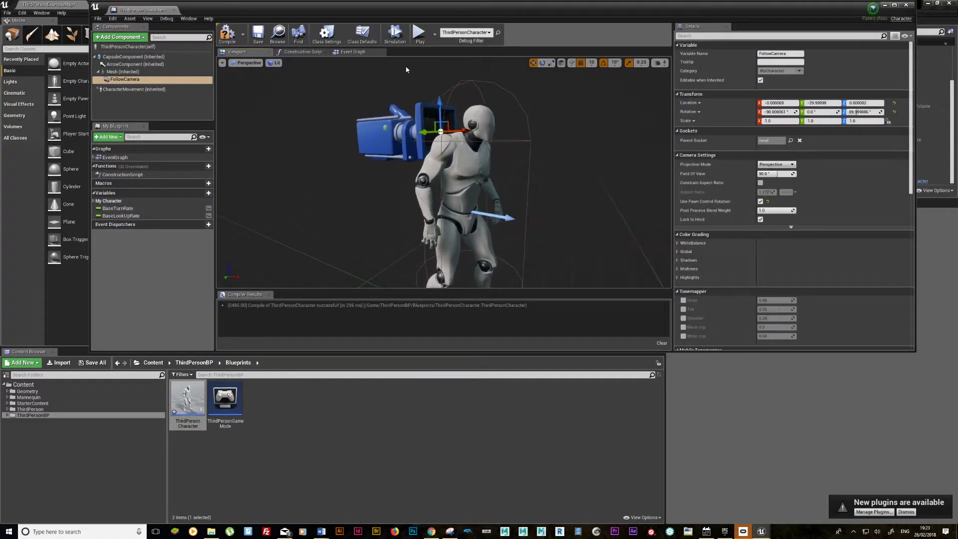
Play-test the camera, move the FollowCamera forward to Y 10, then return to Word.
{"action": "left_click", "coordinate": [404, 38]}
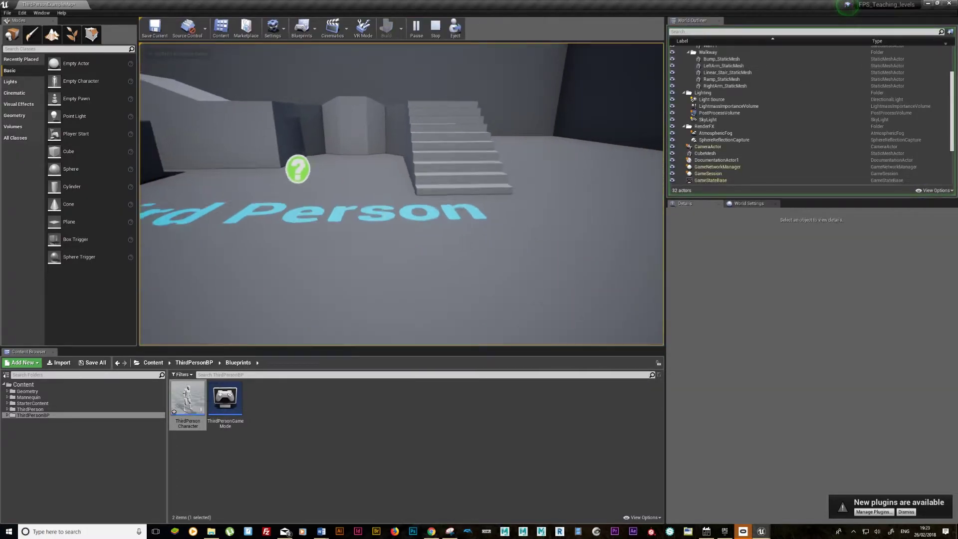
{"action": "key", "text": "shift+F1"}
{"action": "key", "text": "Escape"}
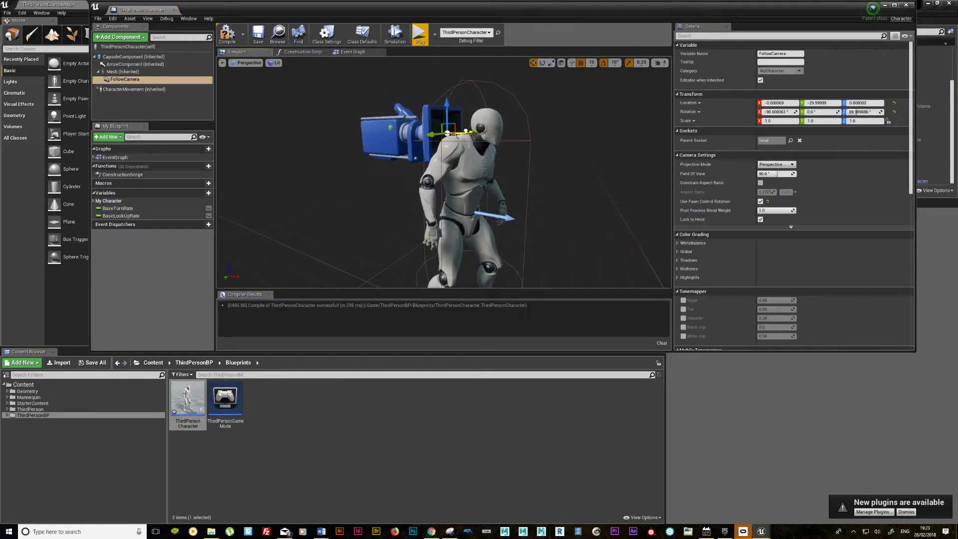
{"action": "left_click_drag", "start_coordinate": [529, 142], "coordinate": [509, 143]}
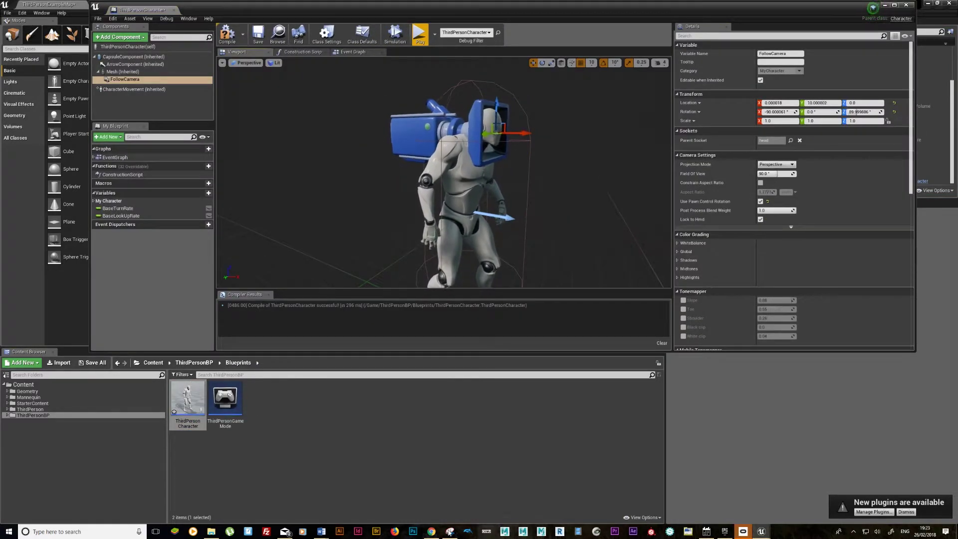
{"action": "mouse_move", "coordinate": [322, 532]}
{"action": "left_click", "coordinate": [342, 499]}
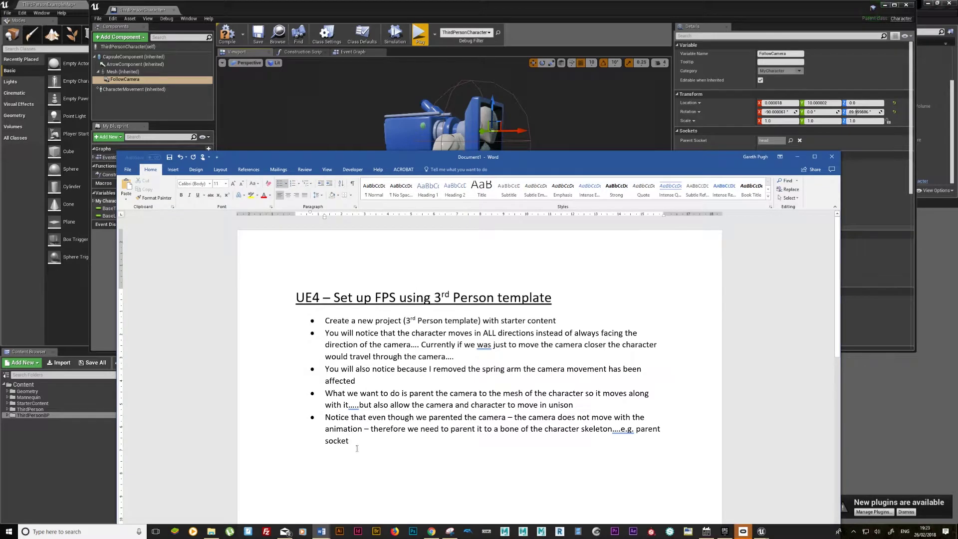
Add a bullet: unparenting showed nothing, but parenting to the mesh listed all the bones.
{"action": "type", "text": "Notice that when I unparented the camera from the mesh and clicked on the parent sock"}
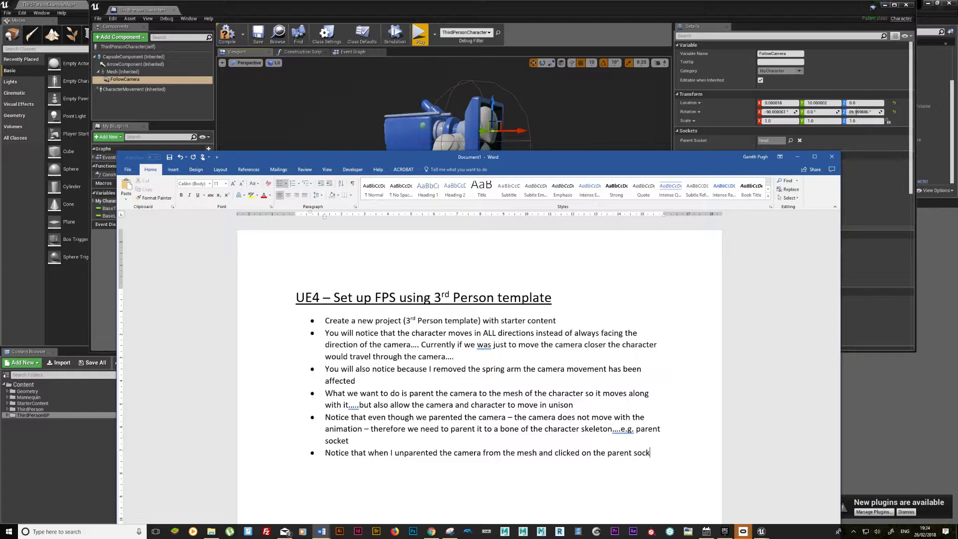
{"action": "type", "text": "et icon "}
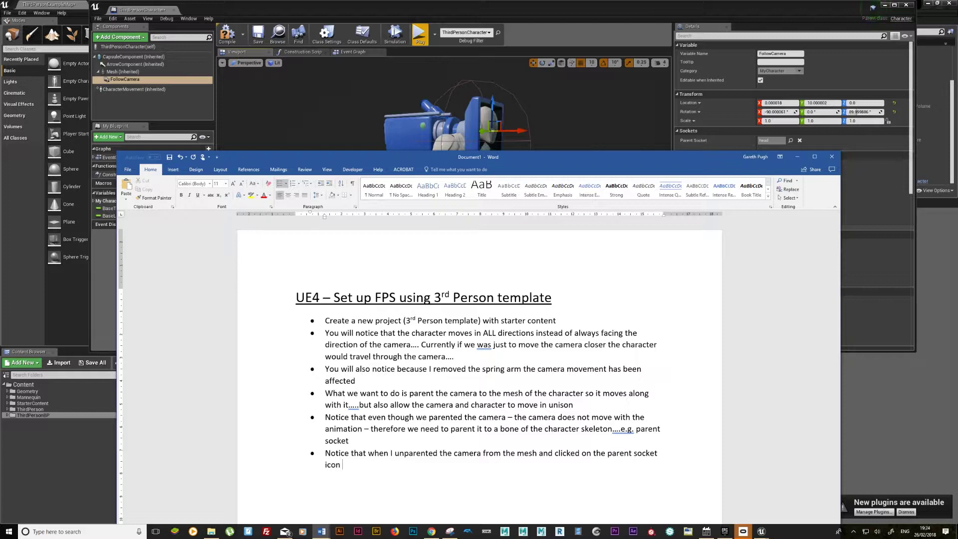
{"action": "type", "text": "– nothing a"}
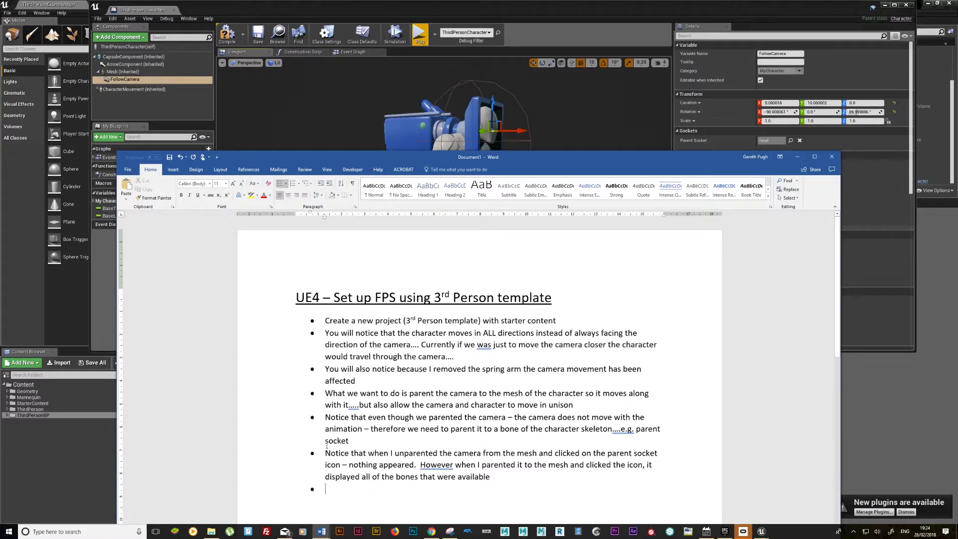
{"action": "scroll", "coordinate": [327, 400], "scroll_direction": "down", "scroll_amount": 3}
Write the 'Secondly…' bullet about strafing pushing the player forward, ending 'To correct this we need to use….'.
{"action": "type", "text": "Second"}
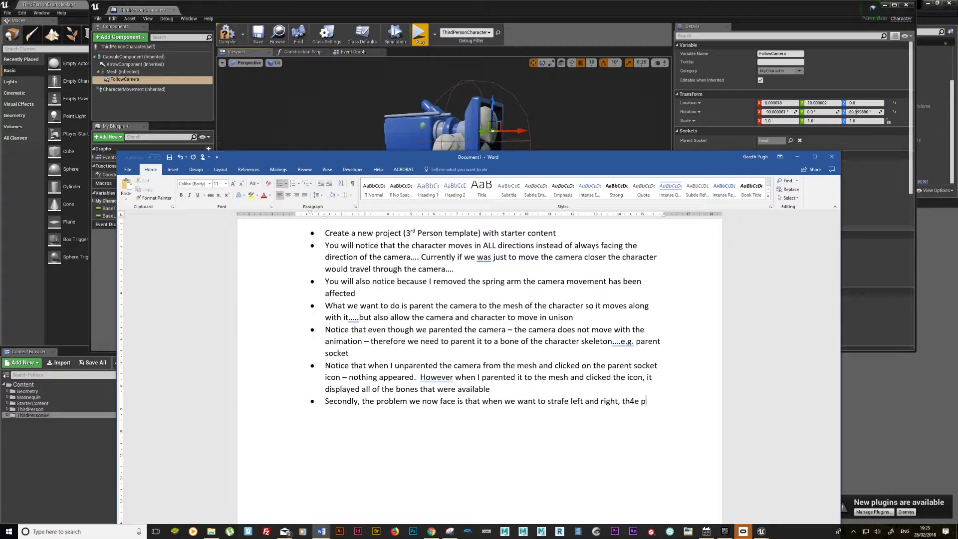
{"action": "type", "text": "st"}
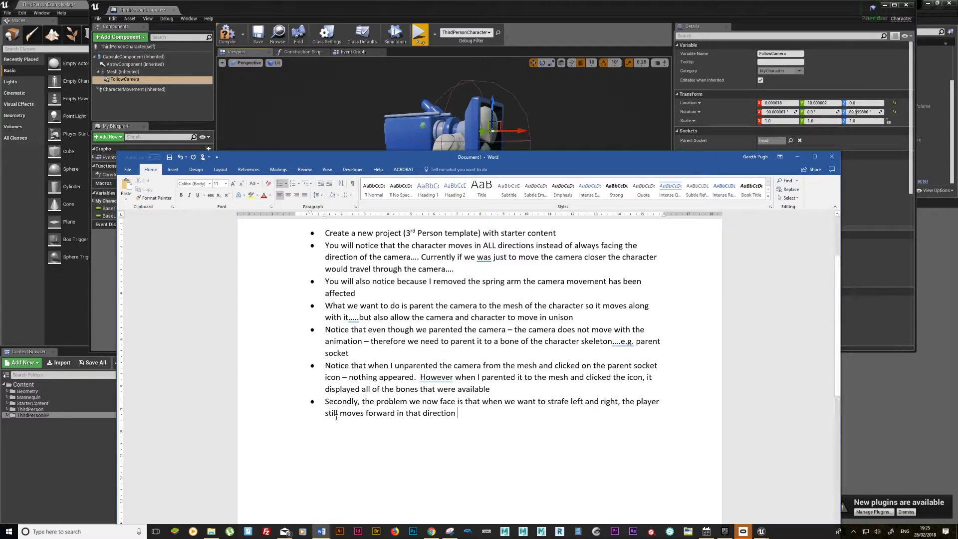
{"action": "type", "text": "-"}
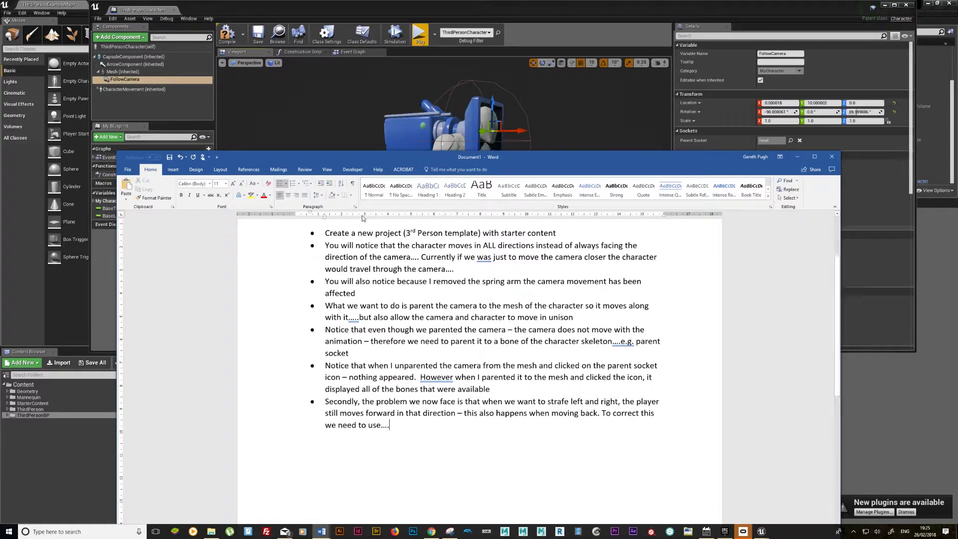
{"action": "left_click", "coordinate": [238, 106]}
Tick Use Controller Rotation Yaw in Class Defaults, compile the blueprint, and start a test play.
{"action": "left_click", "coordinate": [122, 47]}
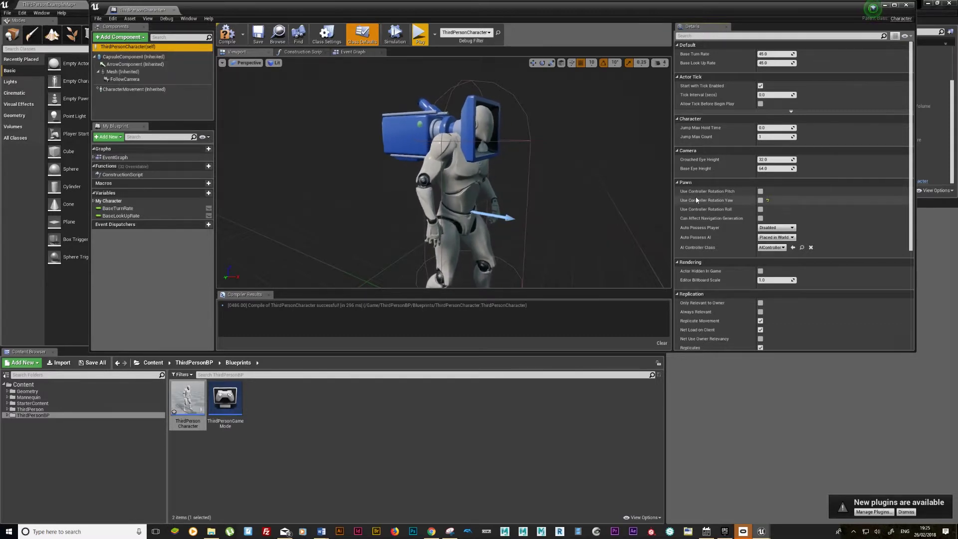
{"action": "mouse_move", "coordinate": [694, 201]}
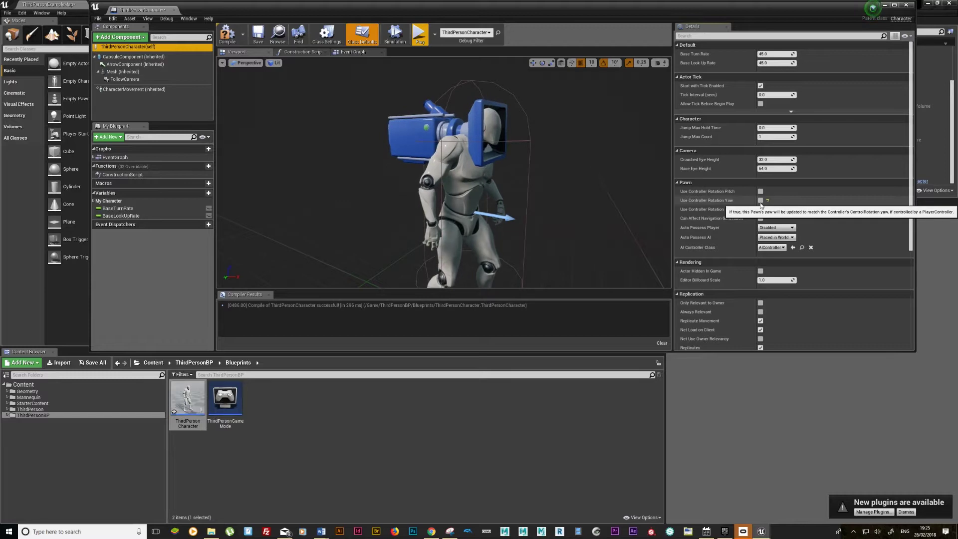
{"action": "left_click", "coordinate": [760, 200]}
{"action": "left_click", "coordinate": [227, 35]}
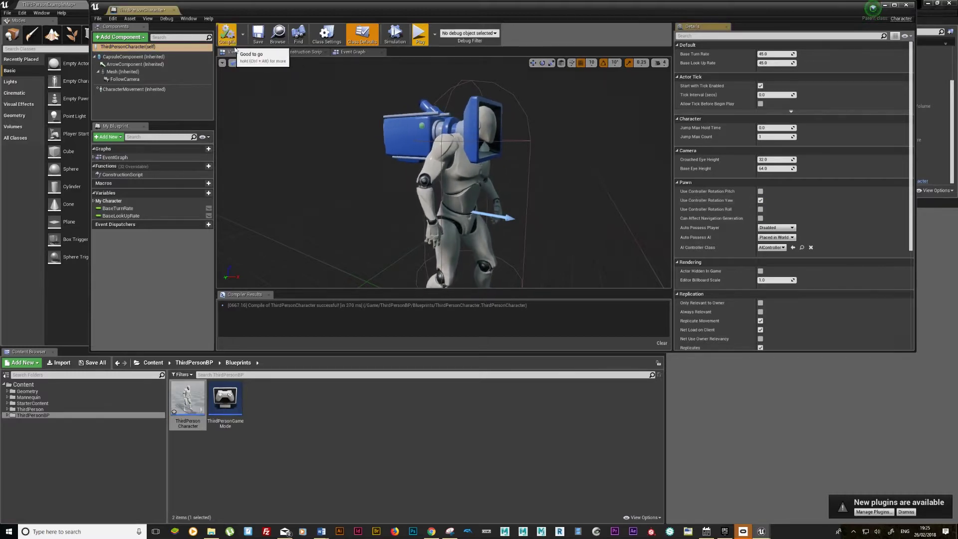
{"action": "left_click", "coordinate": [420, 34]}
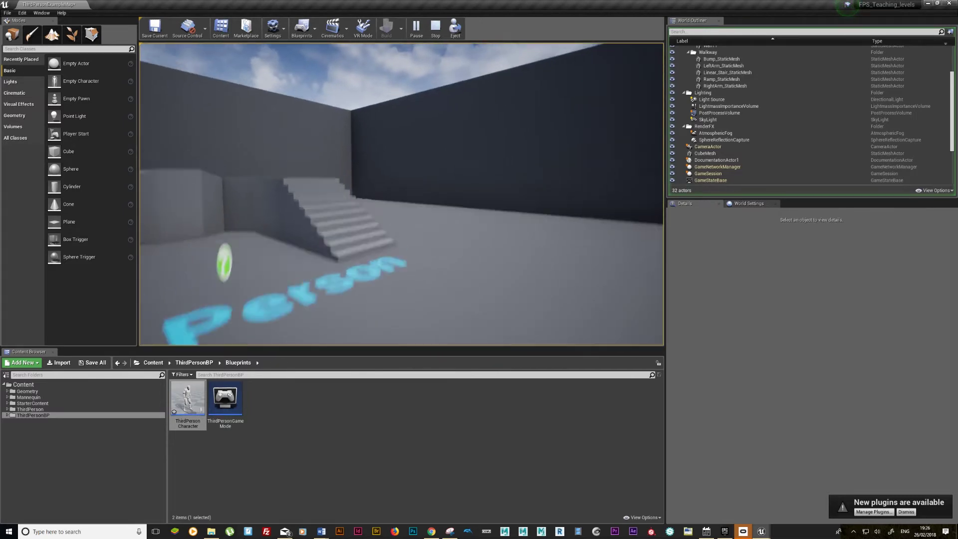
Stop the test play and finish the Word strafing bullet with 'the player rotation YAW'.
{"action": "key", "text": "Escape"}
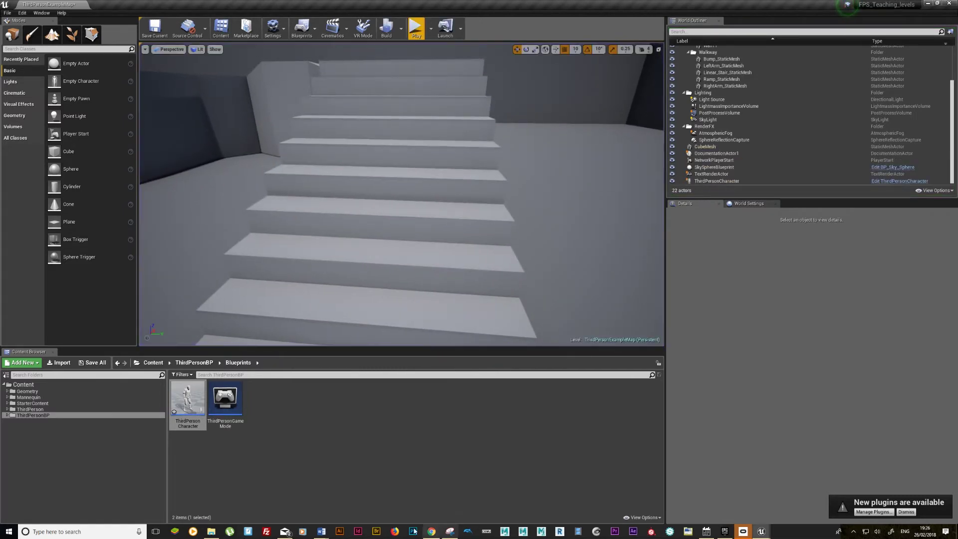
{"action": "mouse_move", "coordinate": [321, 531]}
{"action": "left_click", "coordinate": [362, 494]}
{"action": "type", "text": "the player rotation YAW"}
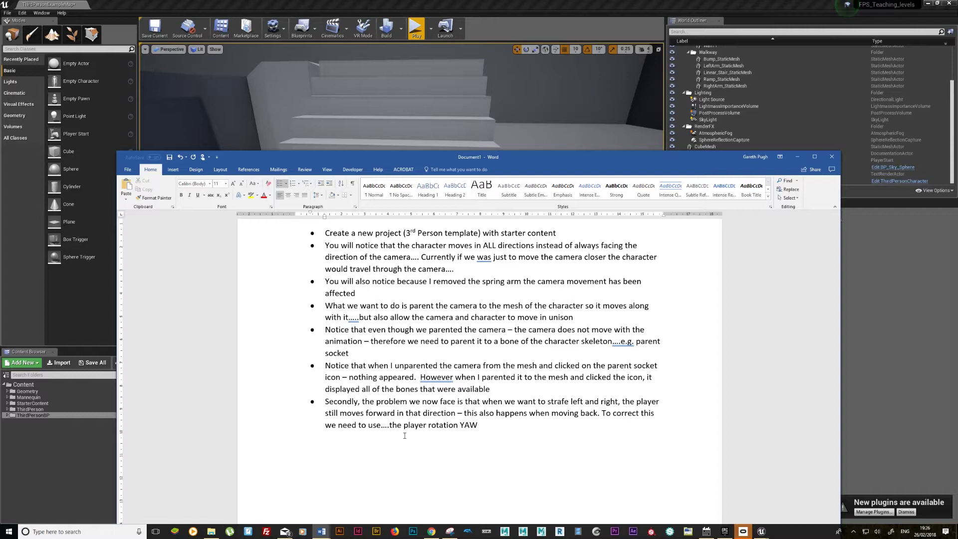
{"action": "type", "text": "t"}
{"action": "type", "text": " all"}
{"action": "type", "text": "nables the c"}
{"action": "type", "text": "haracter to"}
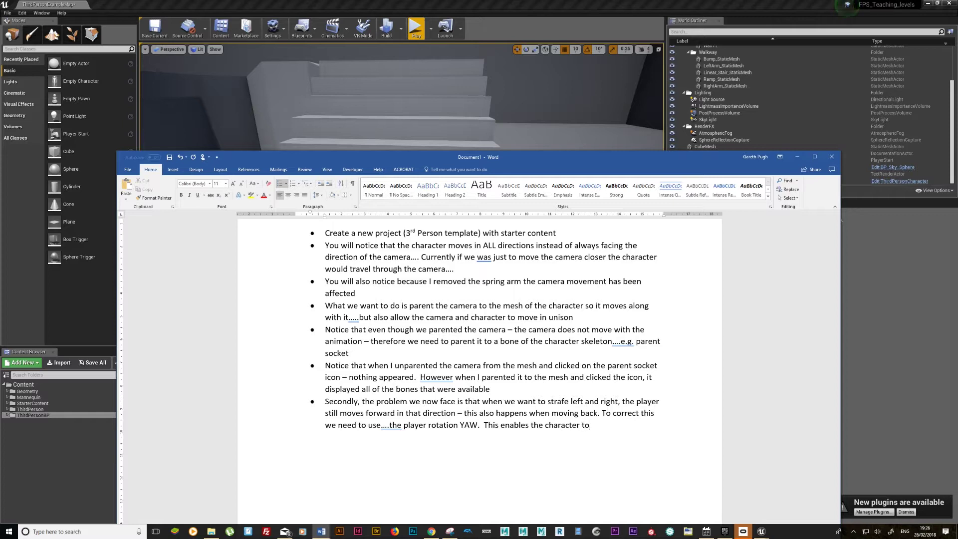
{"action": "type", "text": "irection of the ca"}
{"action": "type", "text": "mera always."}
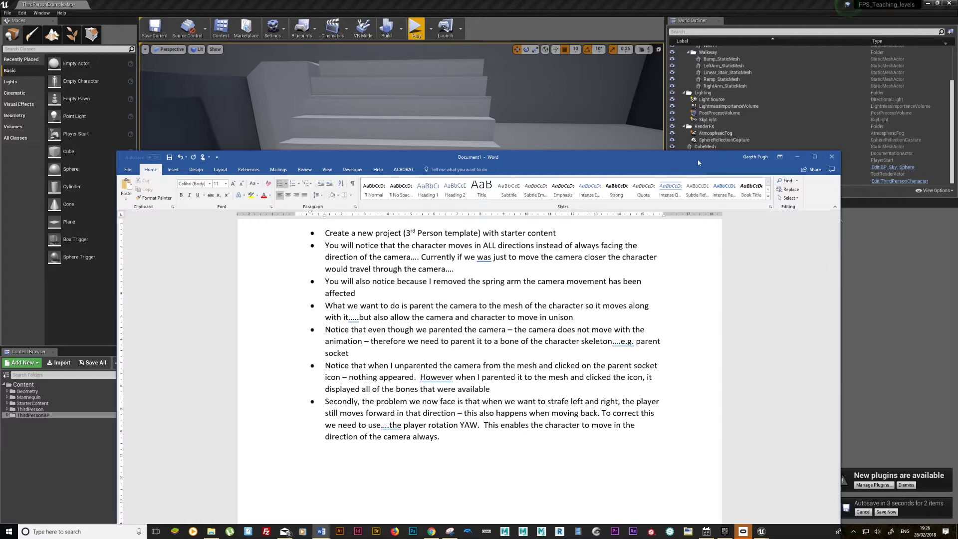
Minimize the Word notes to bring Unreal's level editor back.
{"action": "left_click", "coordinate": [797, 157]}
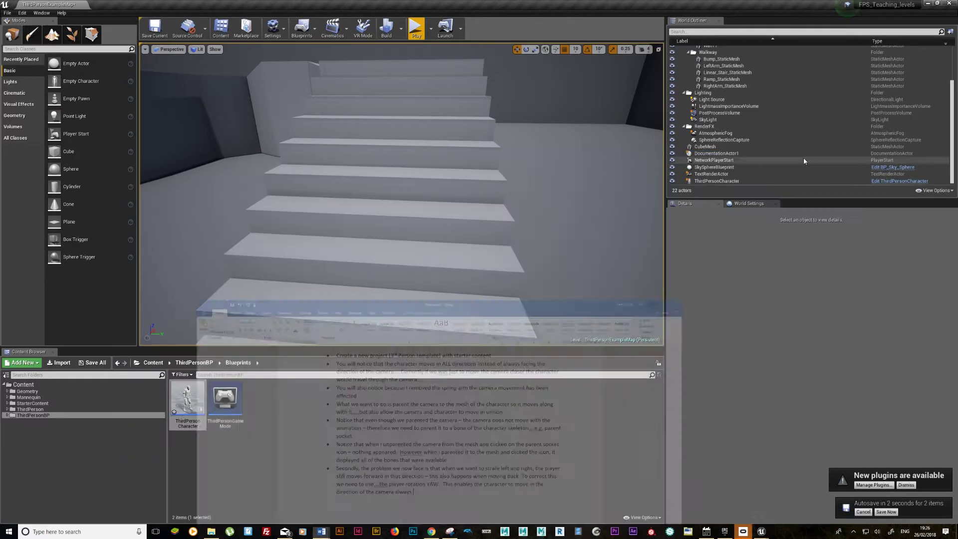
Reopen ThirdPersonCharacter to inspect the character, then start the 'That's it for the basic setup' bullet.
{"action": "double_click", "coordinate": [185, 402]}
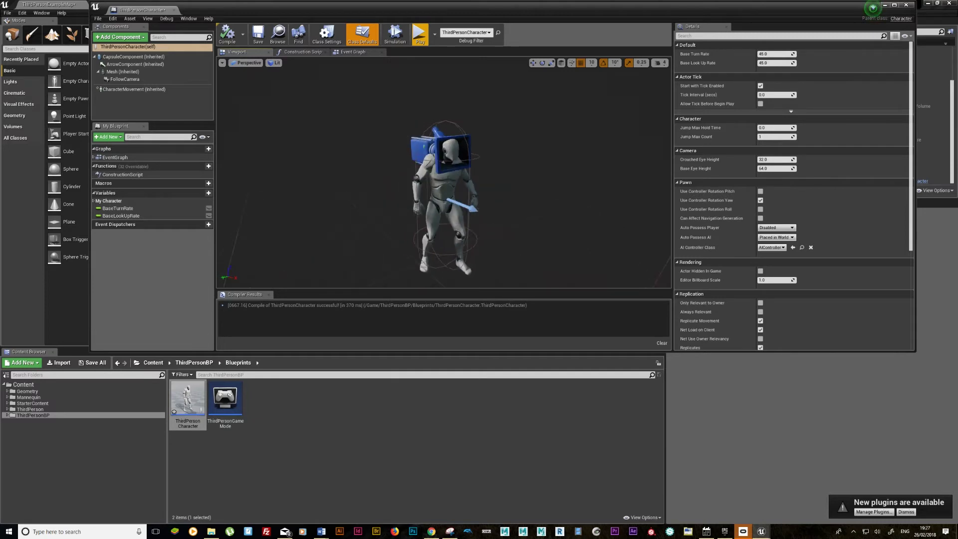
{"action": "left_click_drag", "start_coordinate": [329, 174], "coordinate": [364, 181]}
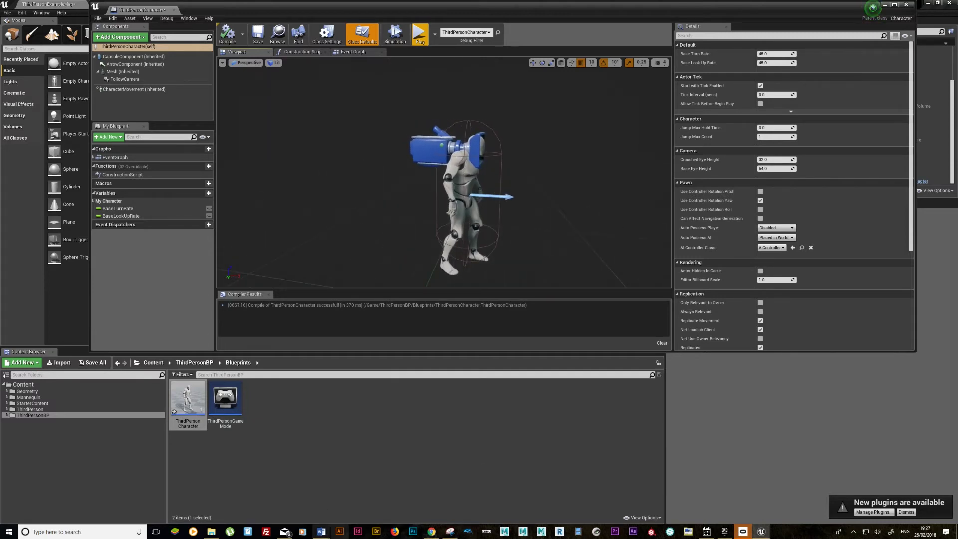
{"action": "mouse_move", "coordinate": [320, 531]}
{"action": "left_click", "coordinate": [348, 500]}
{"action": "key", "text": "Return"}
{"action": "type", "text": "T"}
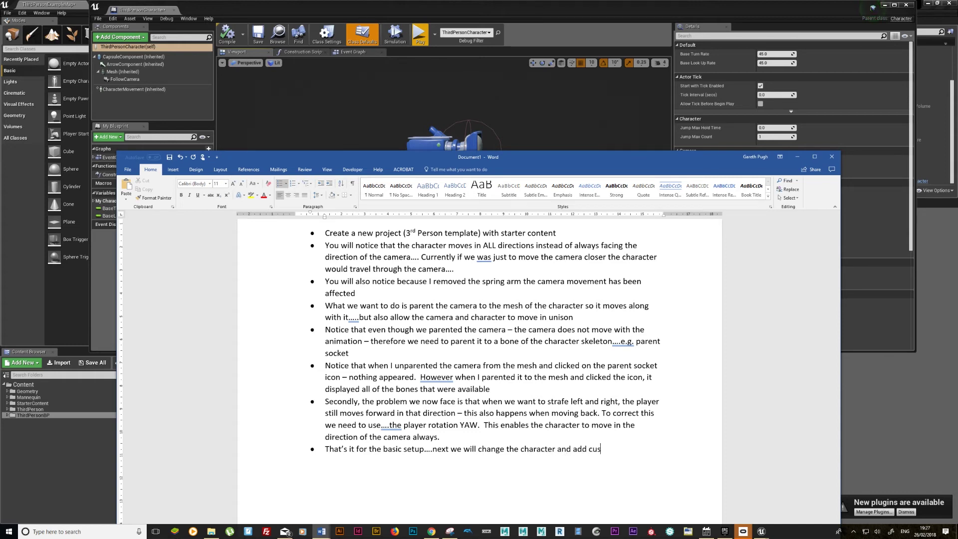
{"action": "type", "text": "tom animations"}
Close off the notes, minimize Word, and undo the Use Controller Rotation Yaw change.
{"action": "key", "text": "Return"}
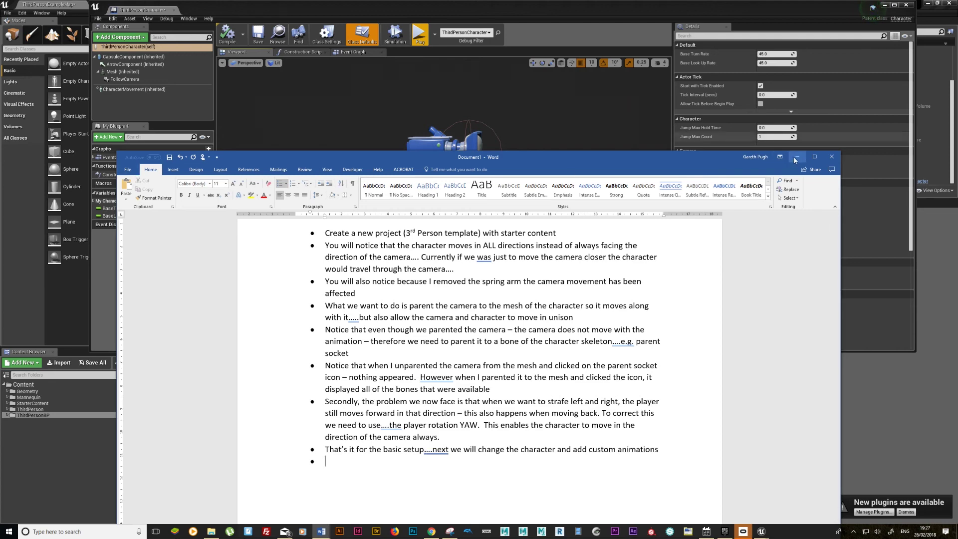
{"action": "left_click", "coordinate": [795, 158]}
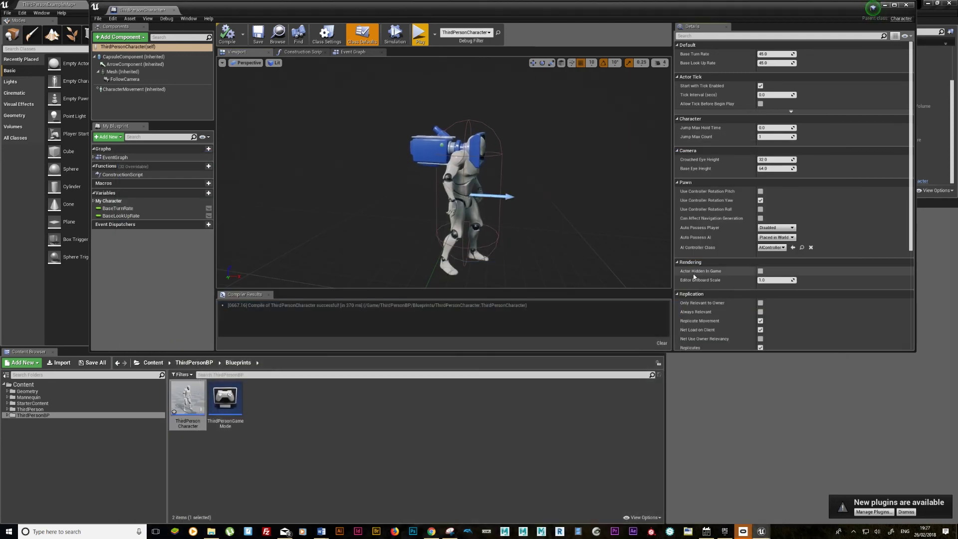
{"action": "key", "text": "ctrl+z"}
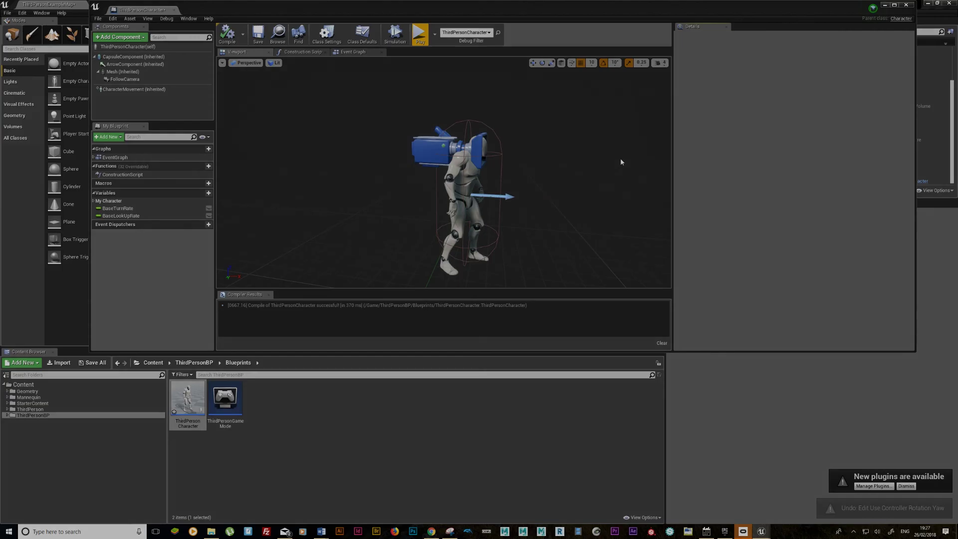